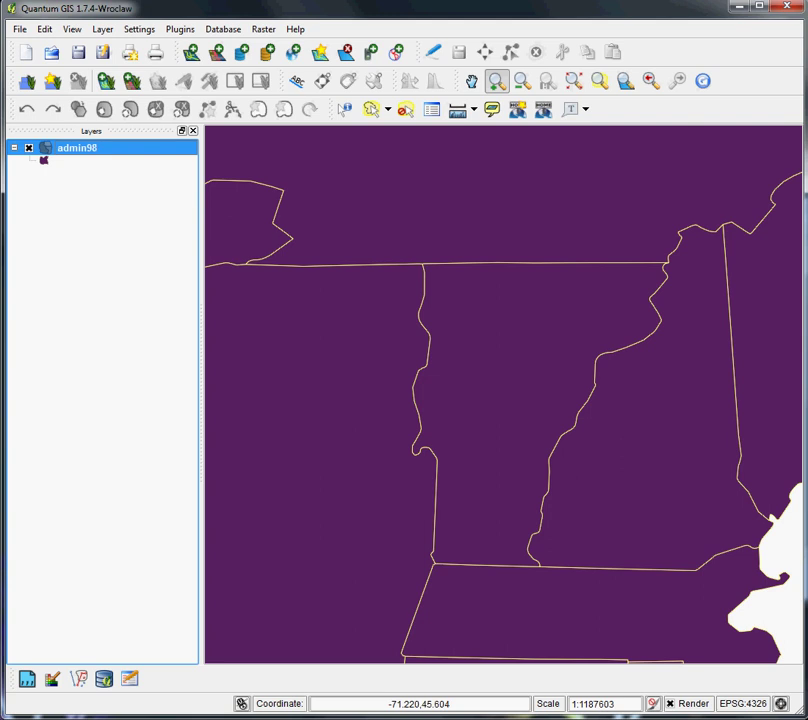
Step: Bring the Chrome window with the Wikipedia GPS eXchange Format article to the front
mouse_move(612, 718)
key("alt+Tab")
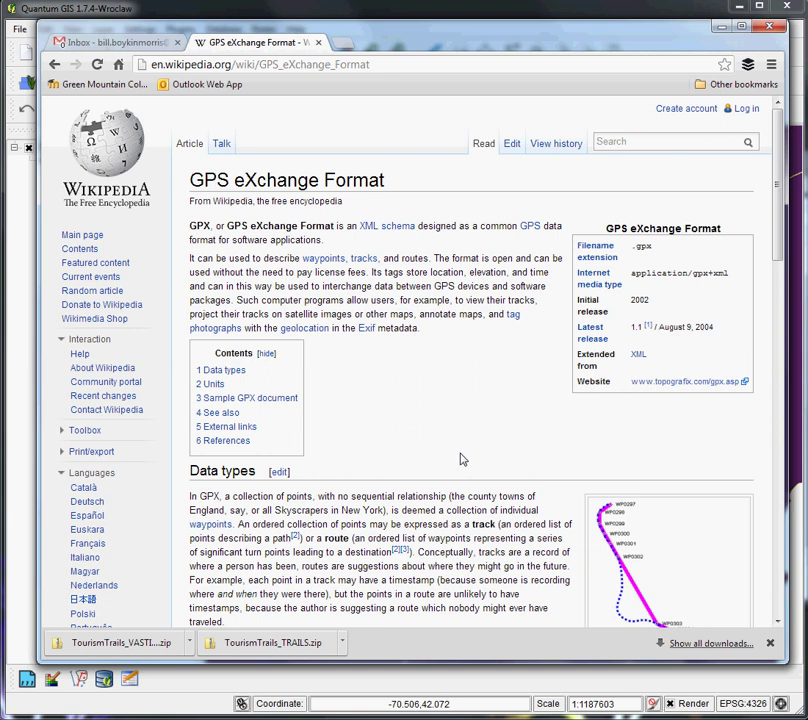
Step: Set VASTINTRSEC.gpx from the TourismTrails_VASTINTRSEC folder as the new vector layer's dataset
left_click(719, 31)
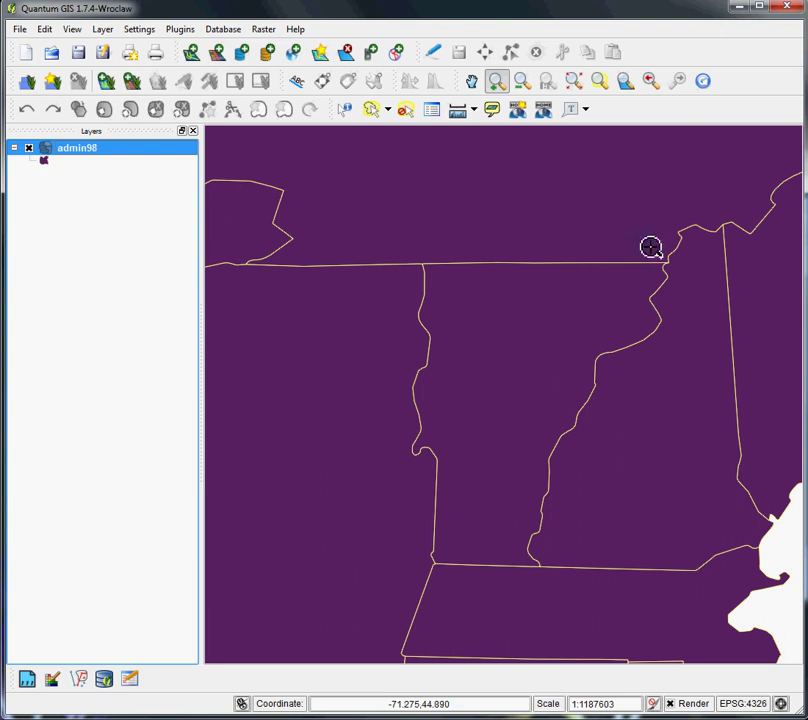
left_click(192, 57)
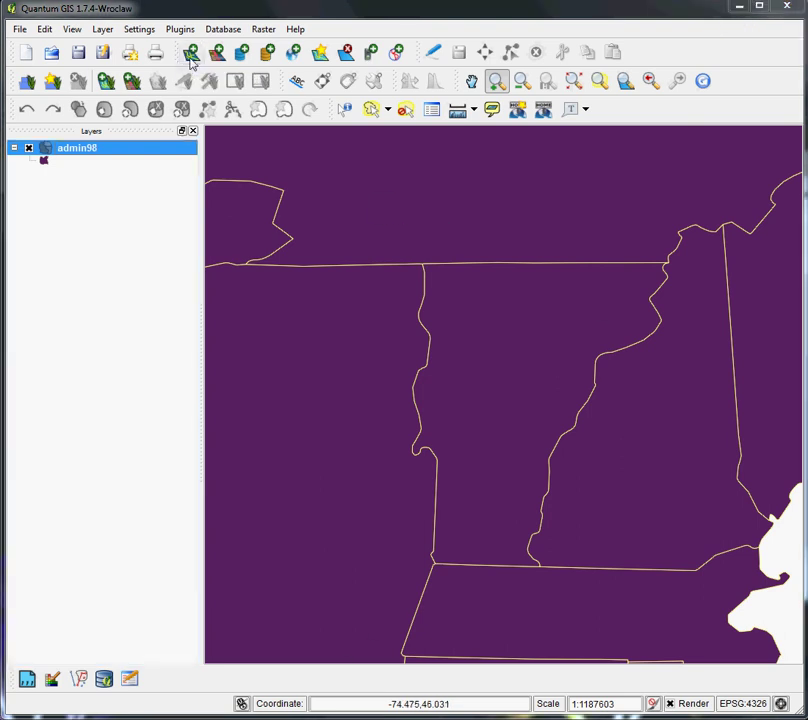
left_click_drag(445, 292, 344, 240)
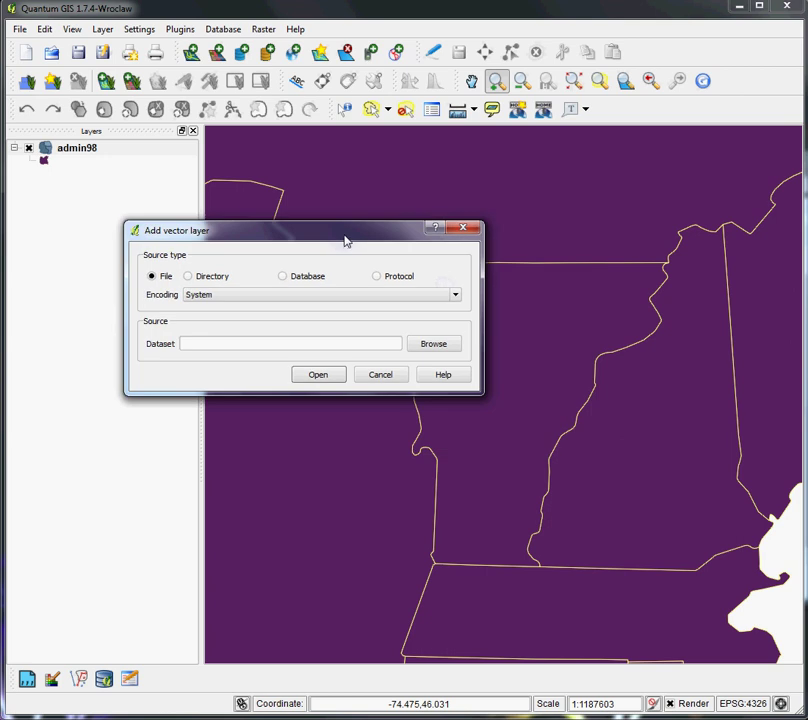
left_click(433, 345)
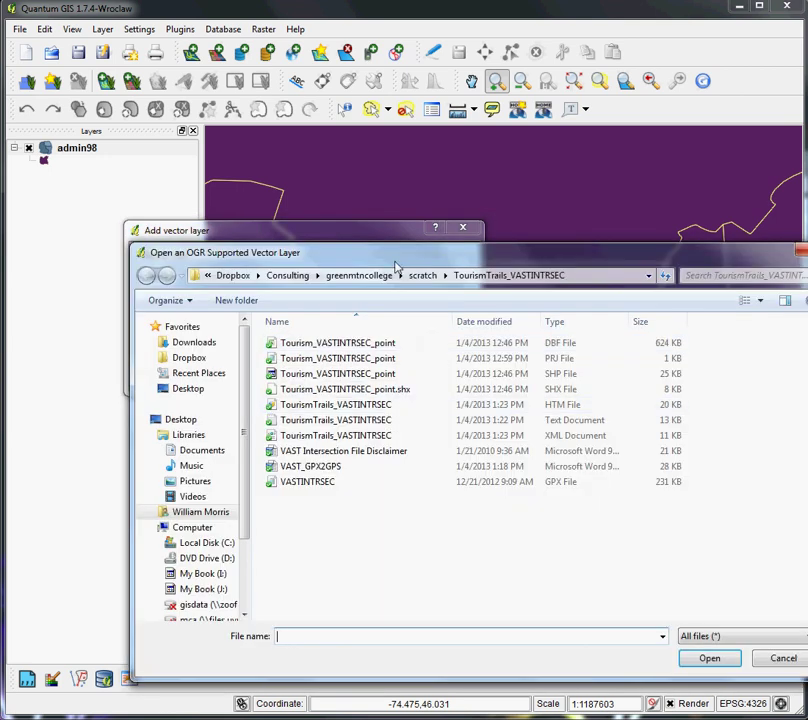
left_click_drag(389, 236, 321, 188)
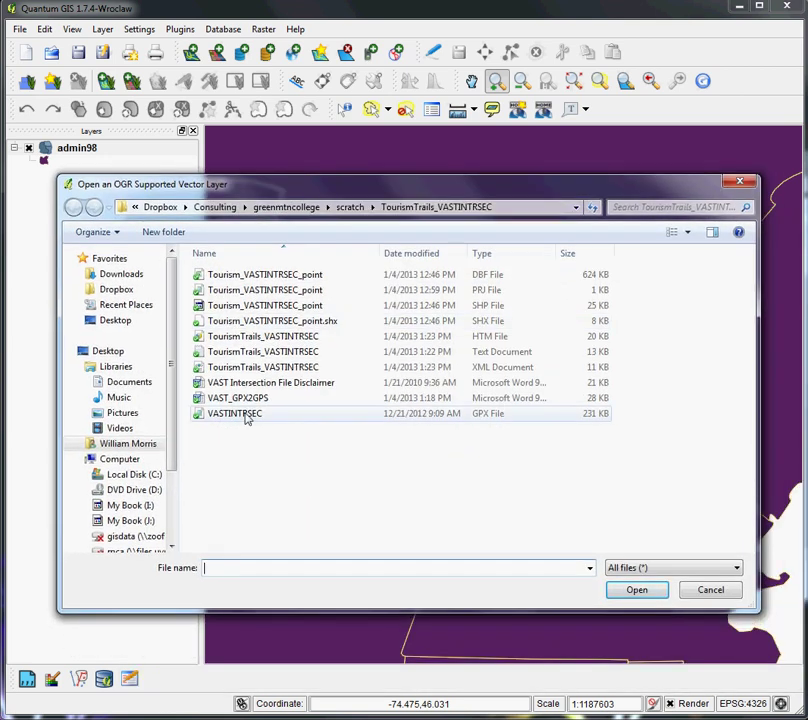
left_click(246, 418)
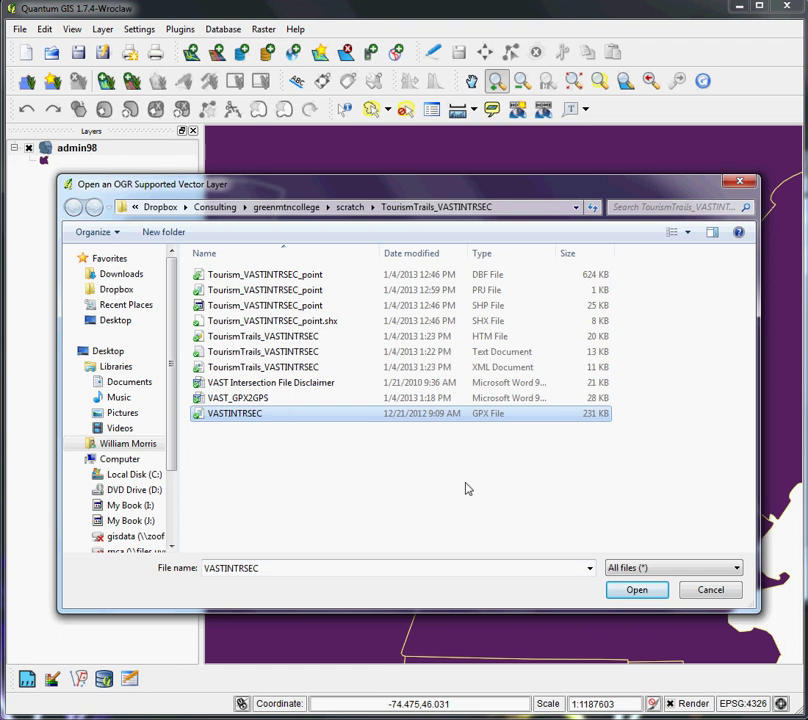
left_click(618, 592)
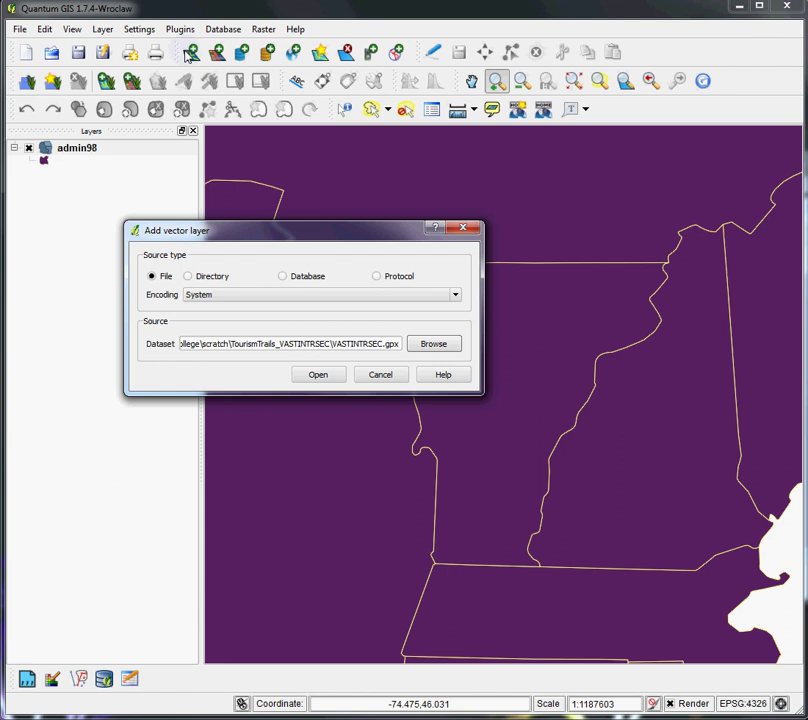
left_click_drag(249, 231, 350, 224)
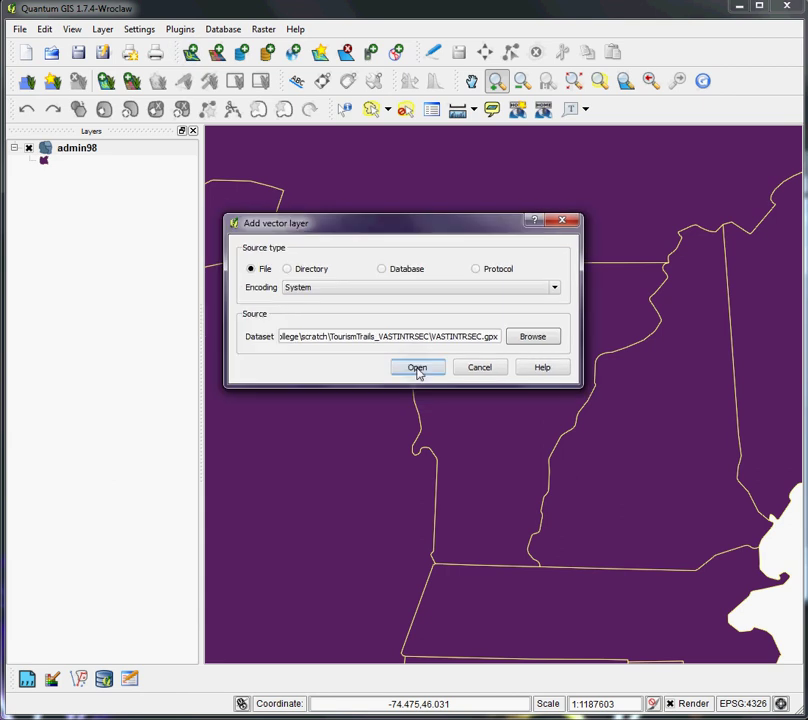
Step: Add the GPX file's waypoints layer, with 886 points, to the map
left_click(417, 367)
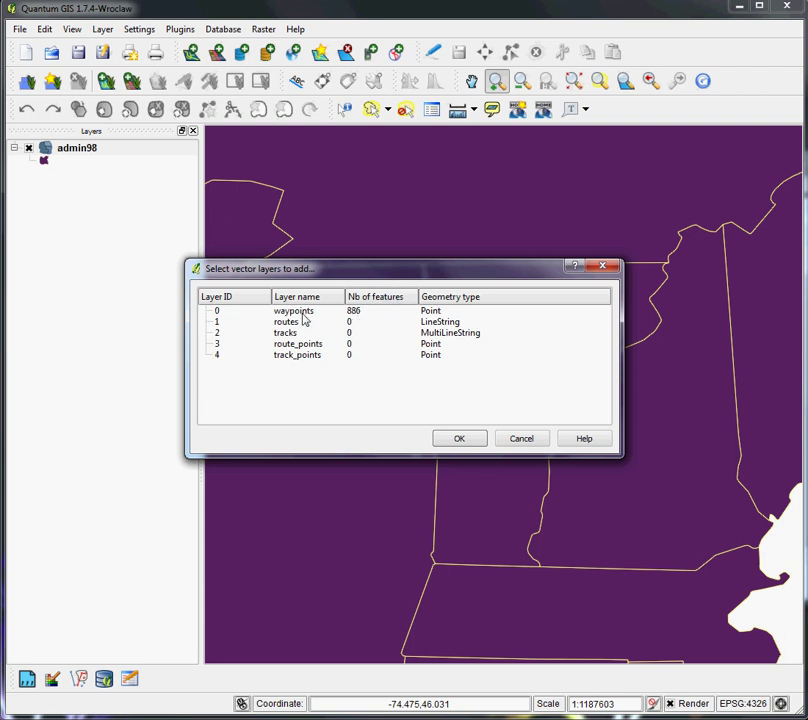
left_click(330, 312)
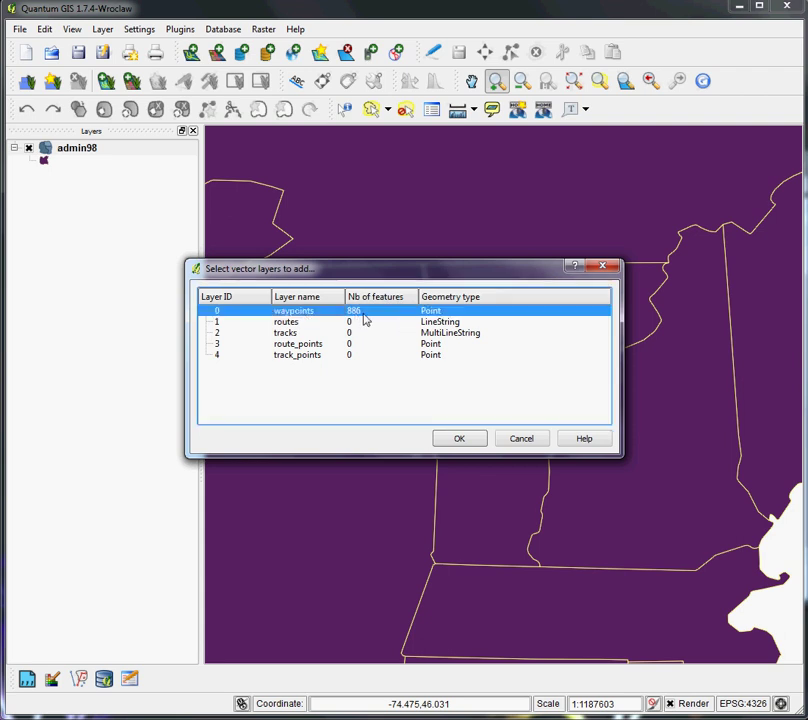
left_click(456, 440)
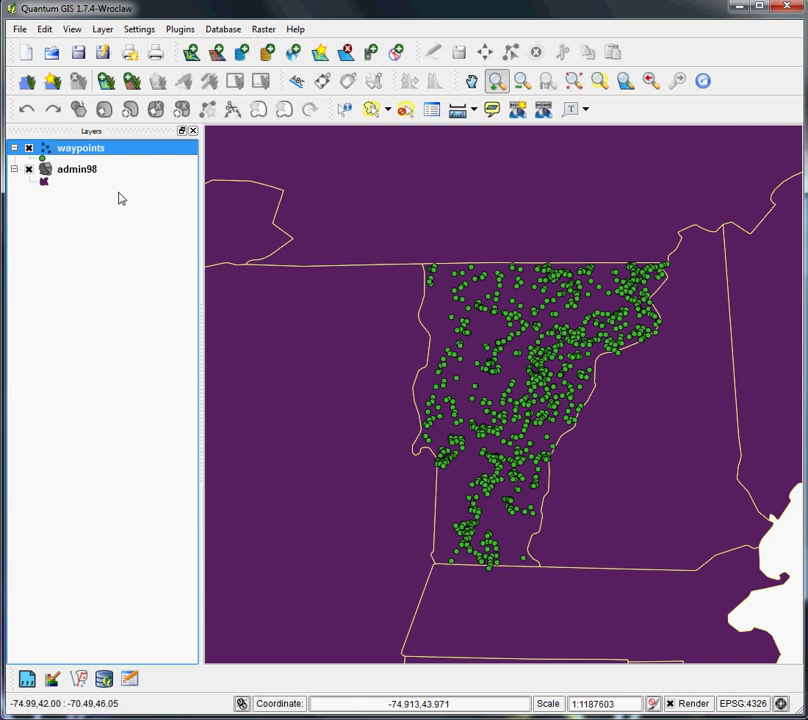
left_click(139, 29)
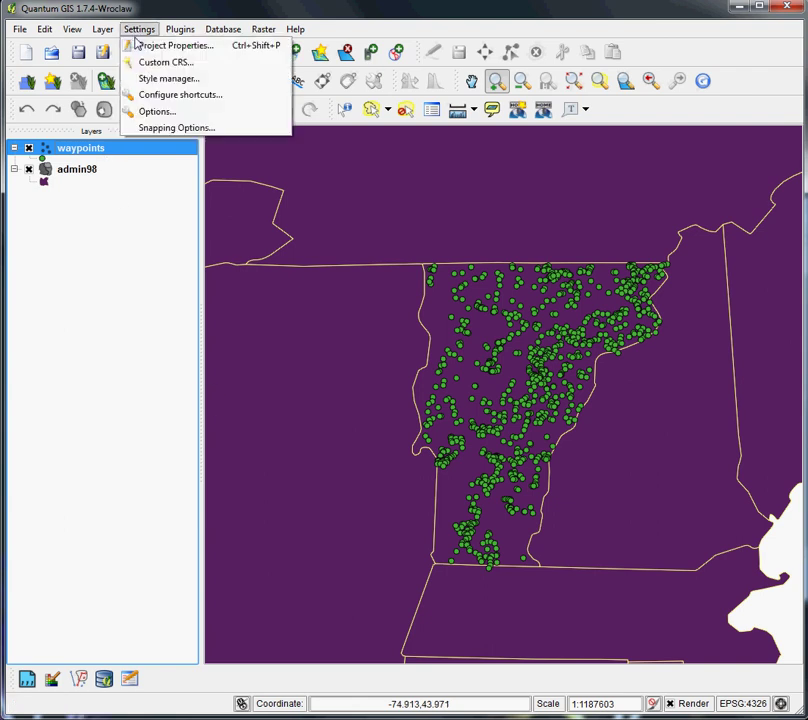
left_click(143, 112)
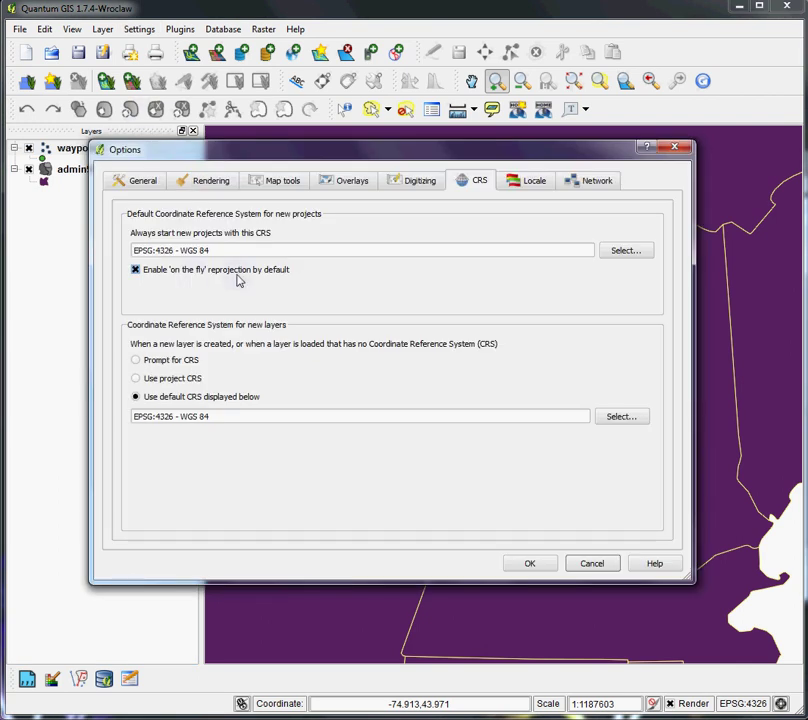
left_click(528, 564)
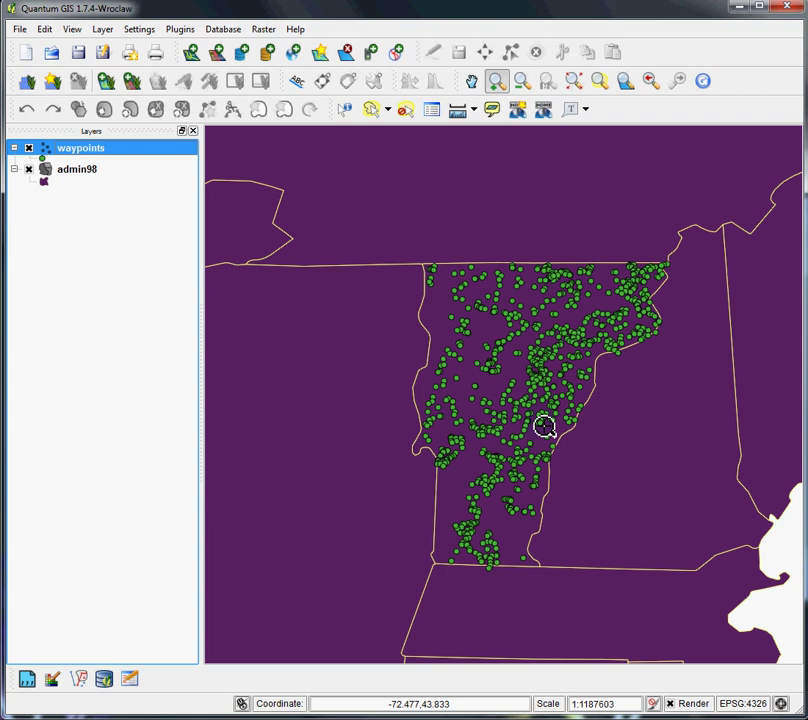
Step: Save the waypoints layer as ESRI shapefile vastpoints.shp in TourismTrails_VASTINTRSEC
right_click(87, 154)
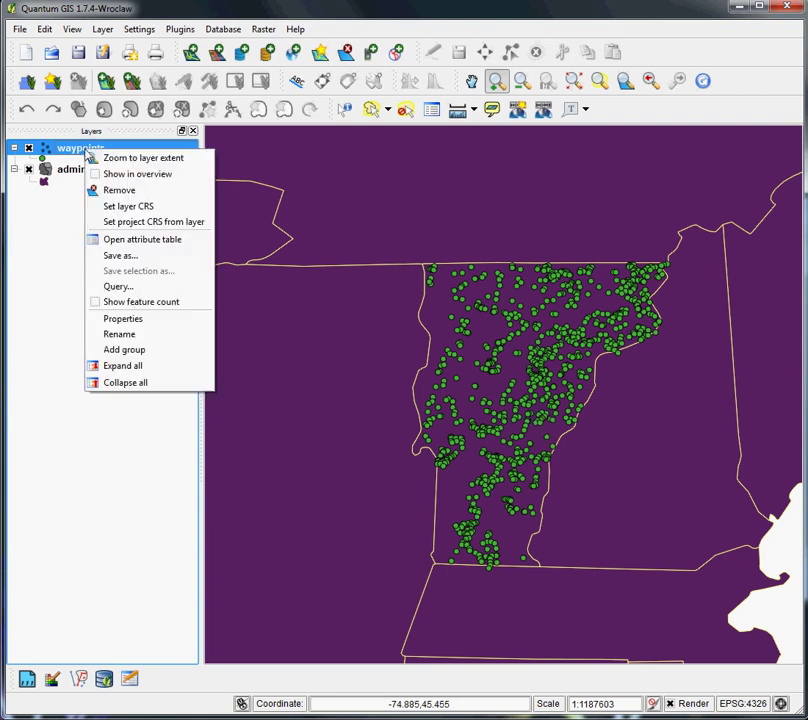
left_click(143, 256)
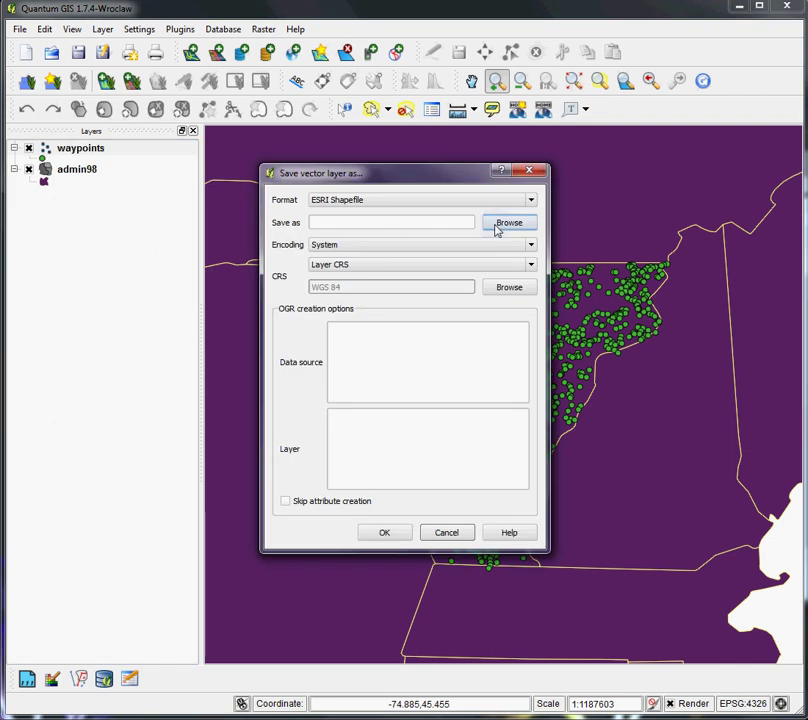
left_click(498, 226)
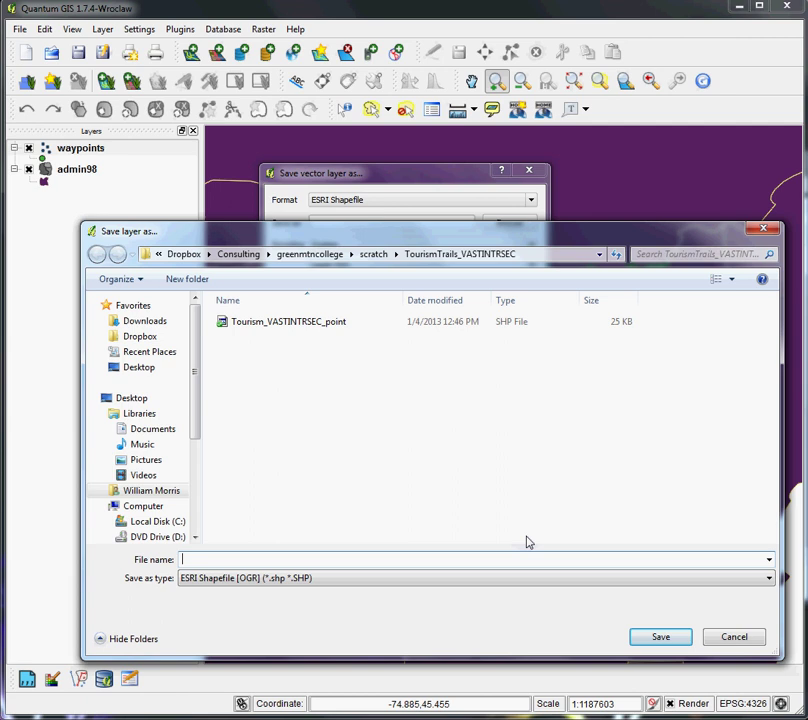
type("vastpoints")
left_click(663, 637)
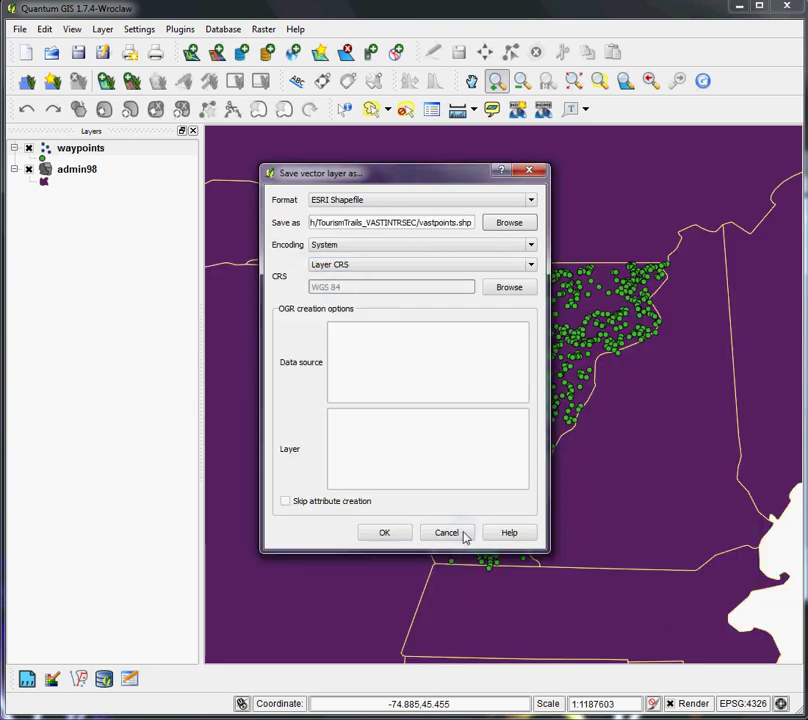
left_click(406, 540)
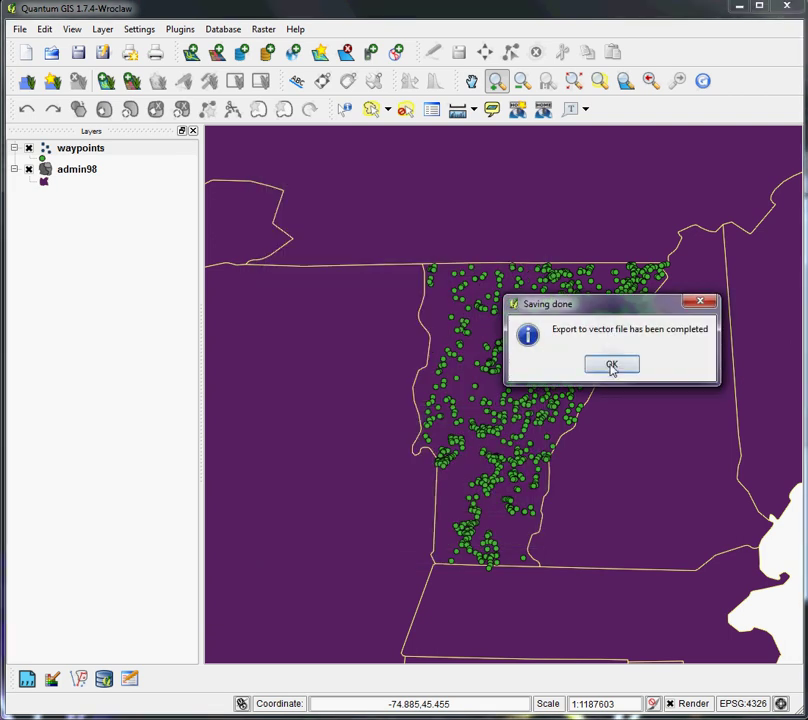
left_click(612, 366)
Step: Replace the waypoints layer on the map with the saved vastpoints shapefile
right_click(68, 150)
left_click(92, 191)
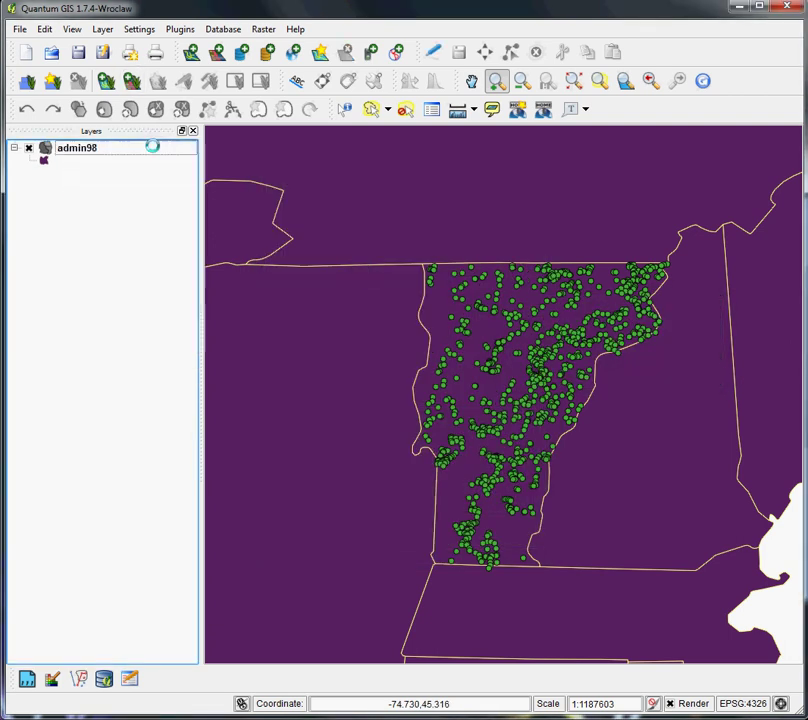
left_click(192, 52)
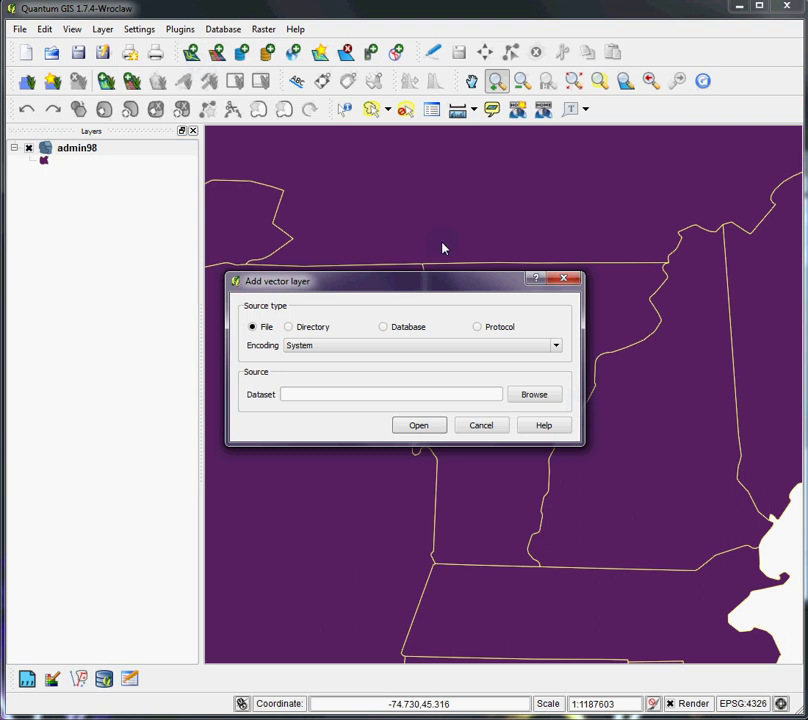
left_click(553, 395)
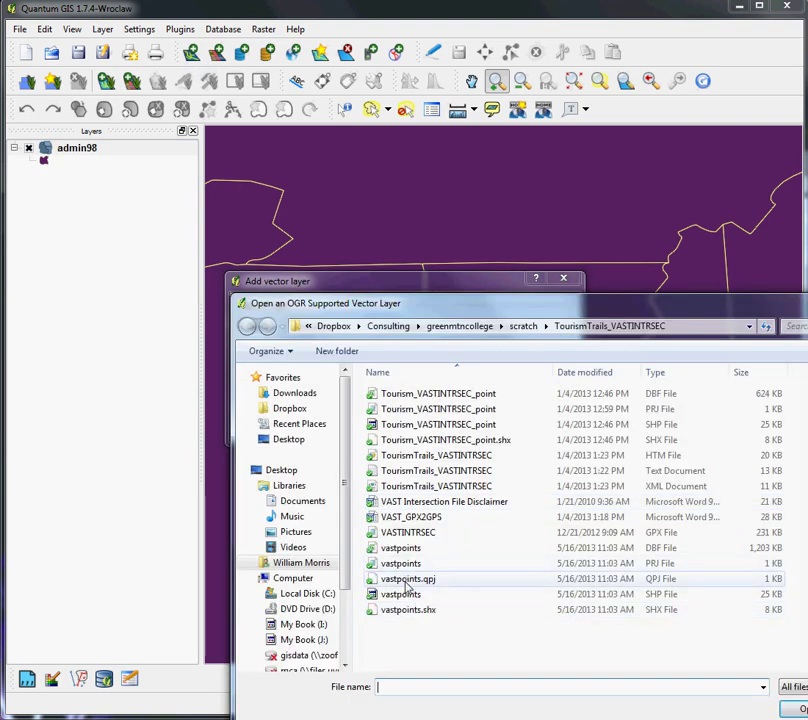
left_click(405, 594)
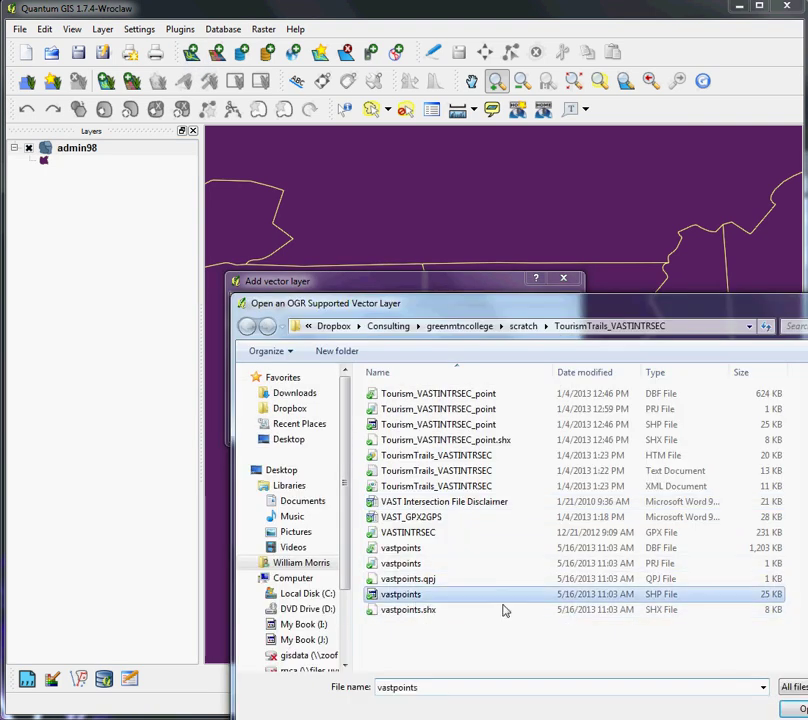
left_click(801, 710)
left_click(427, 431)
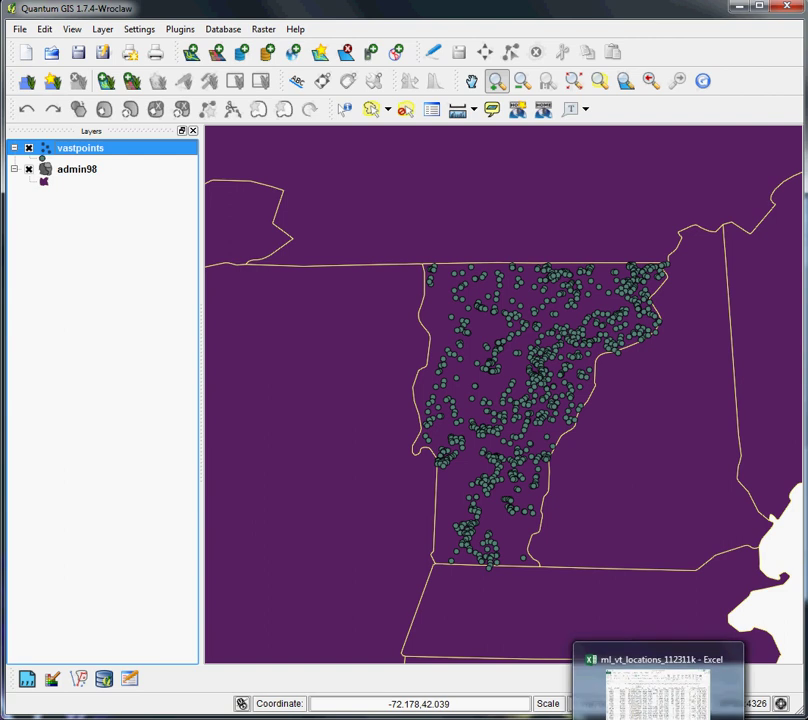
left_click(657, 695)
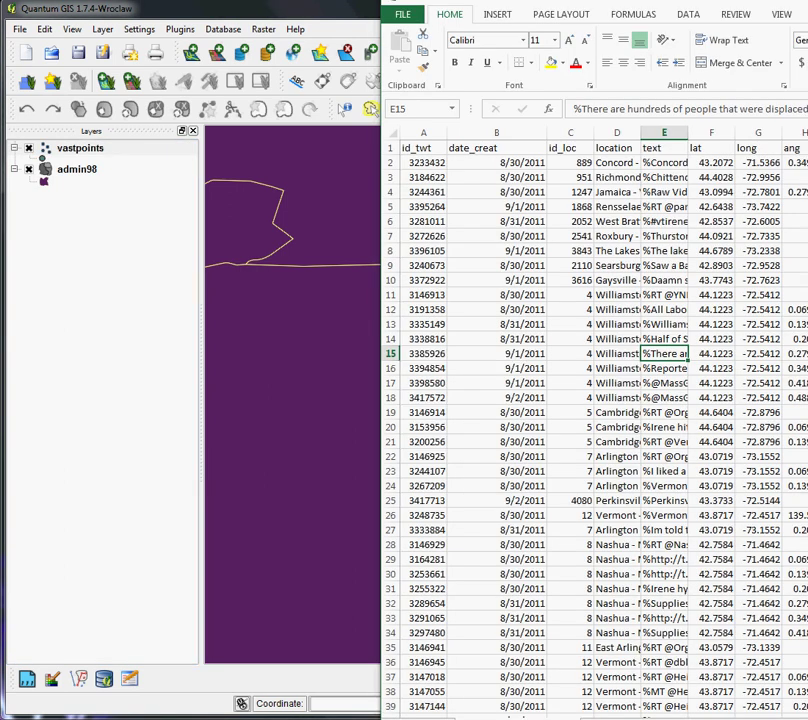
left_click_drag(777, 2, 560, 28)
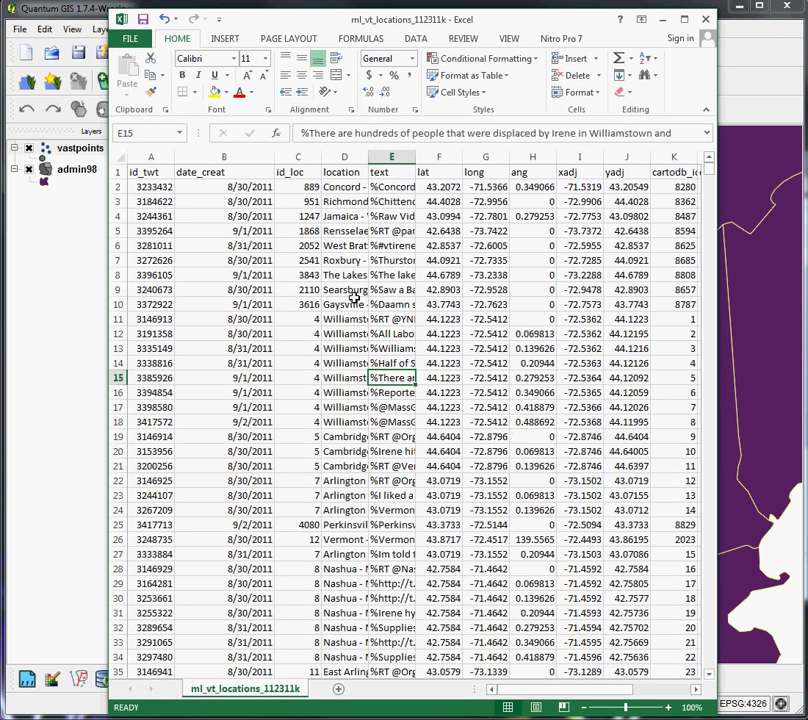
mouse_move(428, 27)
left_mouse_down()
mouse_move(428, 86)
mouse_move(426, 47)
left_mouse_up()
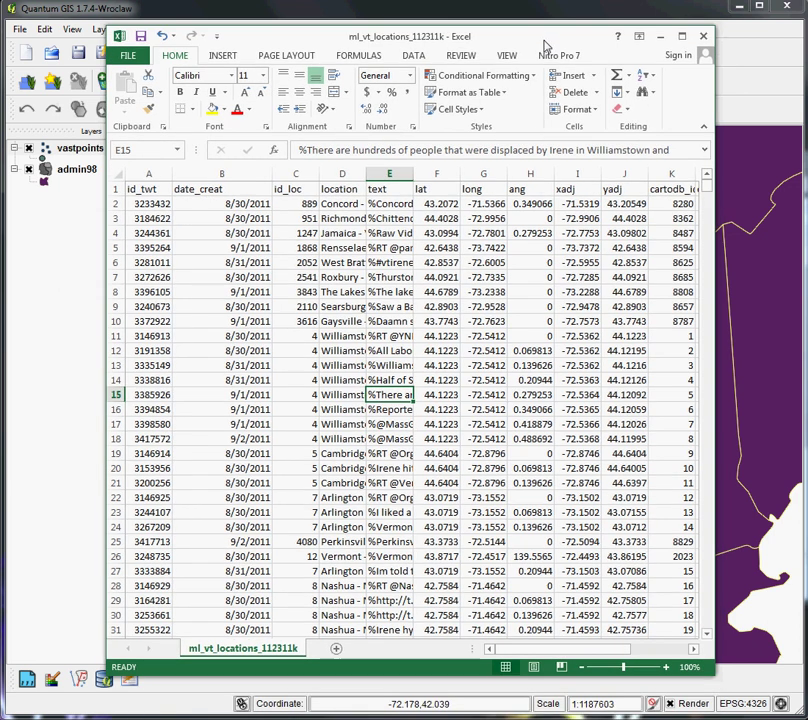
left_click(433, 290)
key("Up")
key("Up")
key("Up")
key("Up")
key("Up")
key("Up")
key("Up")
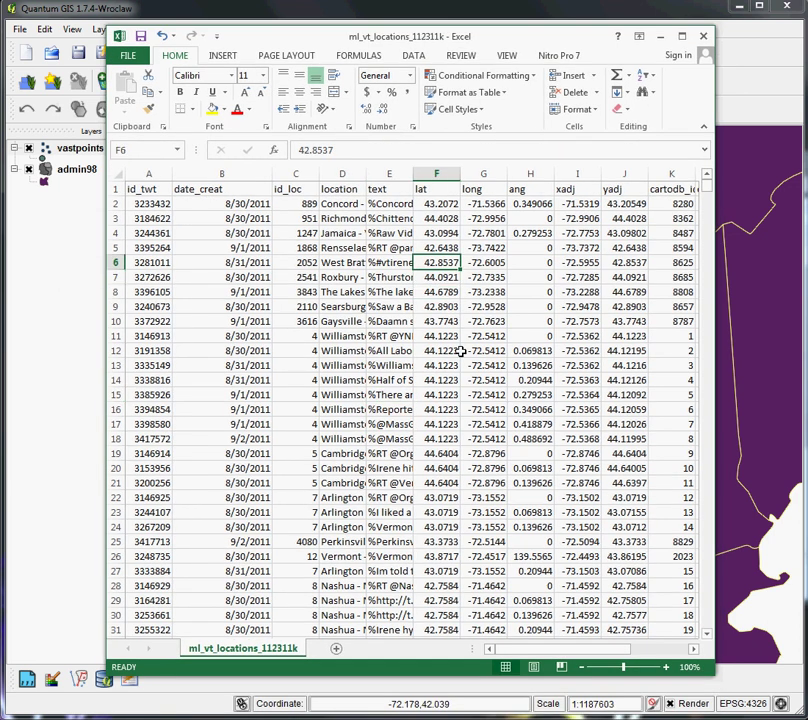
key("Right")
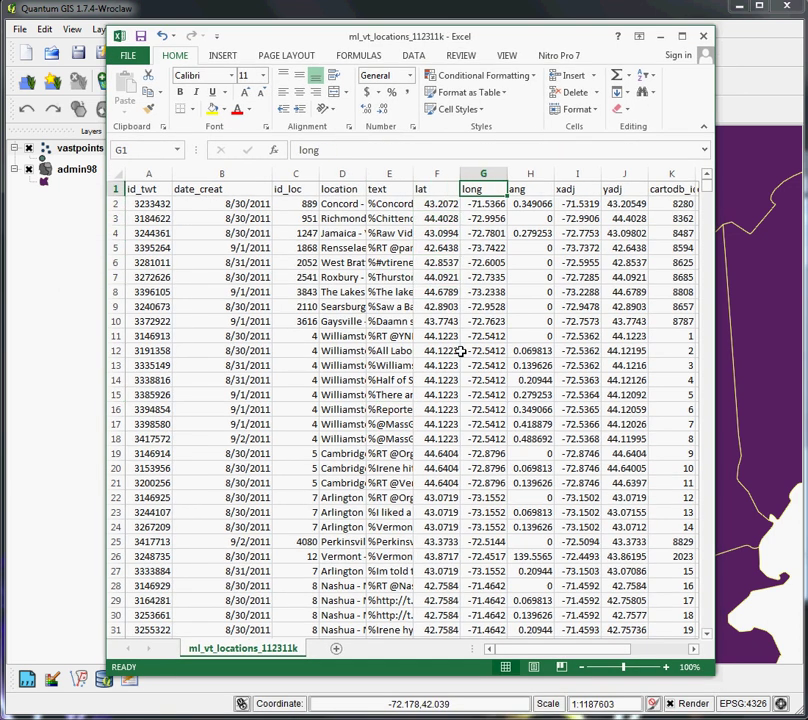
key("Down")
key("Down")
key("Down")
key("Left")
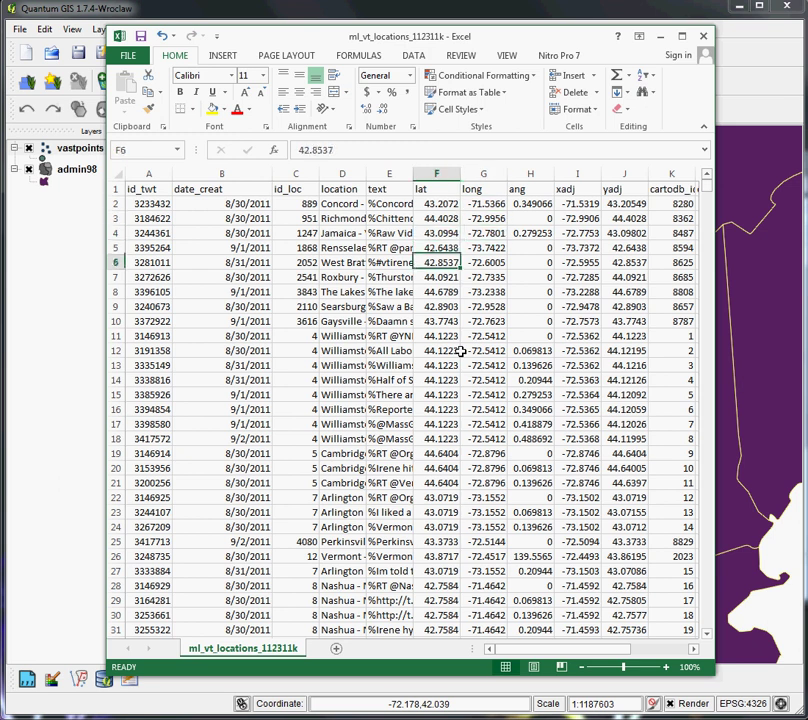
key("Down")
key("Down")
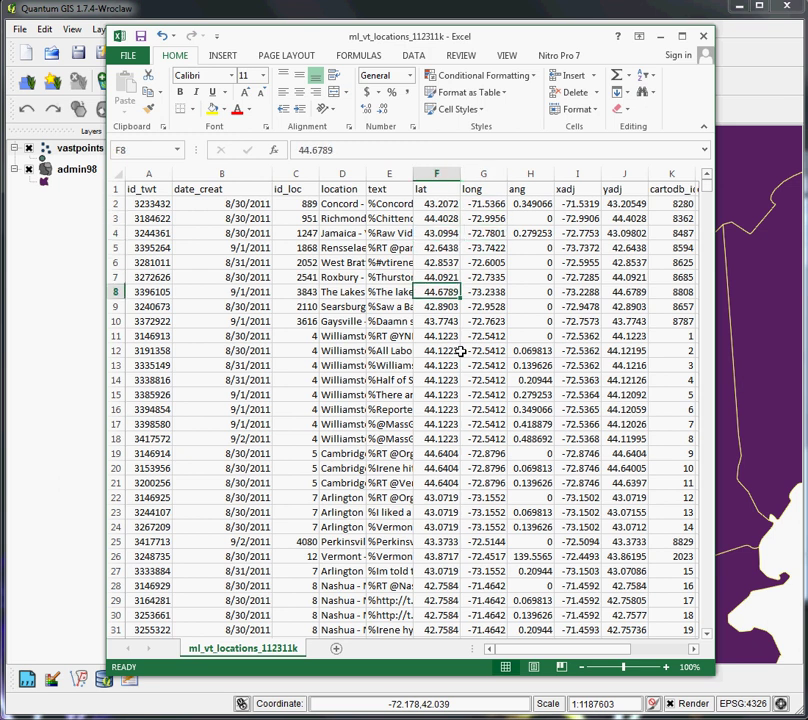
key("Right")
key("Down")
key("Down")
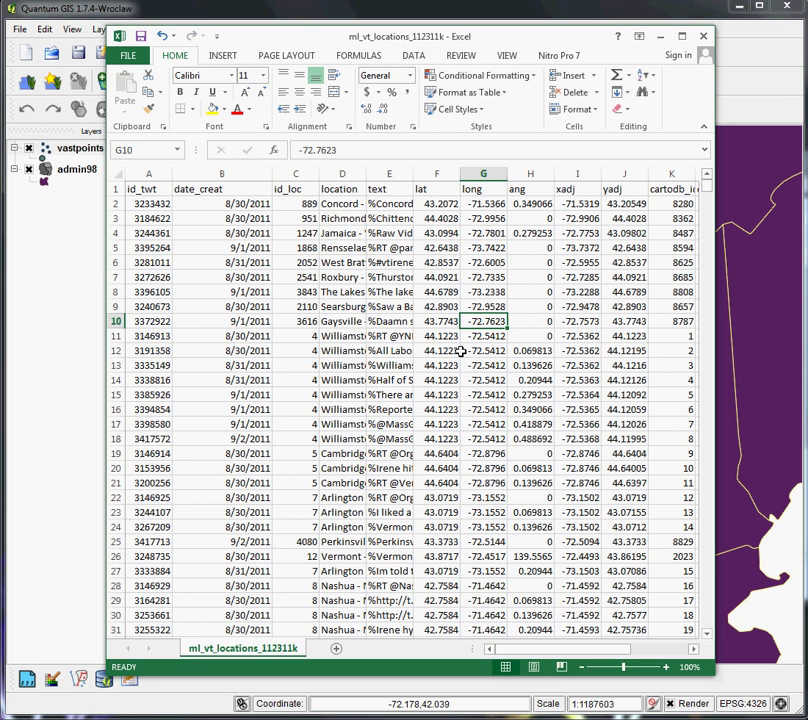
key("Left")
key("Left")
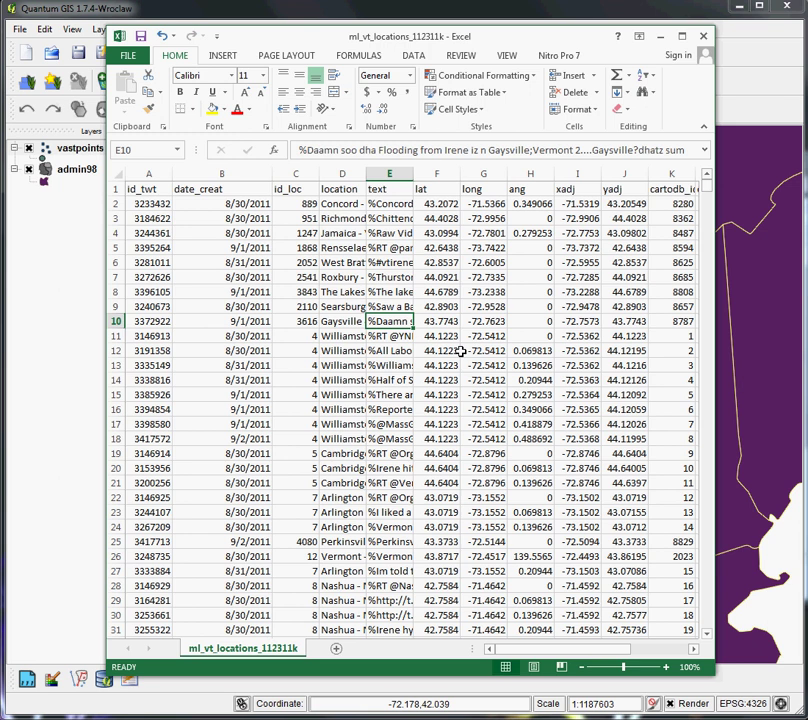
key("Right")
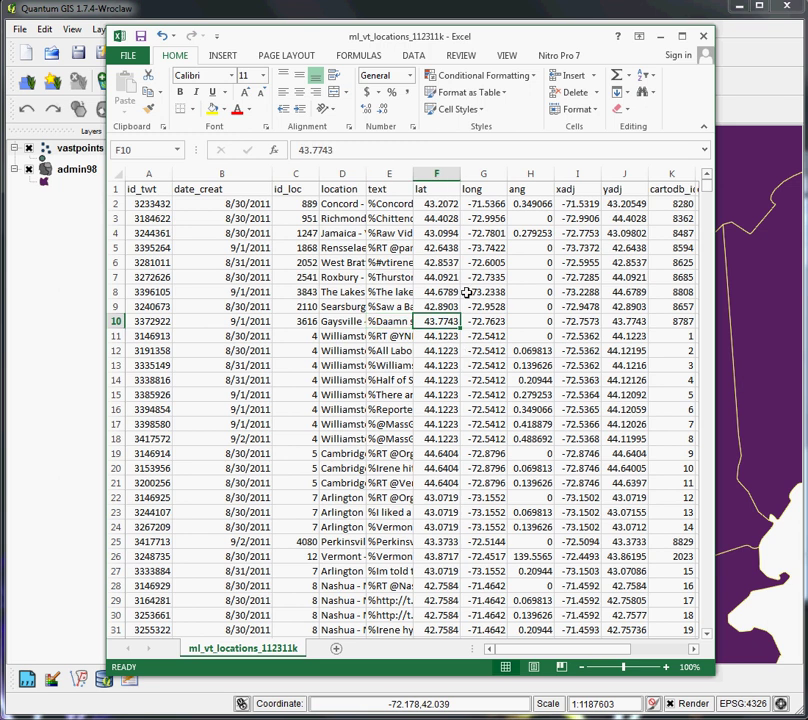
left_click(659, 37)
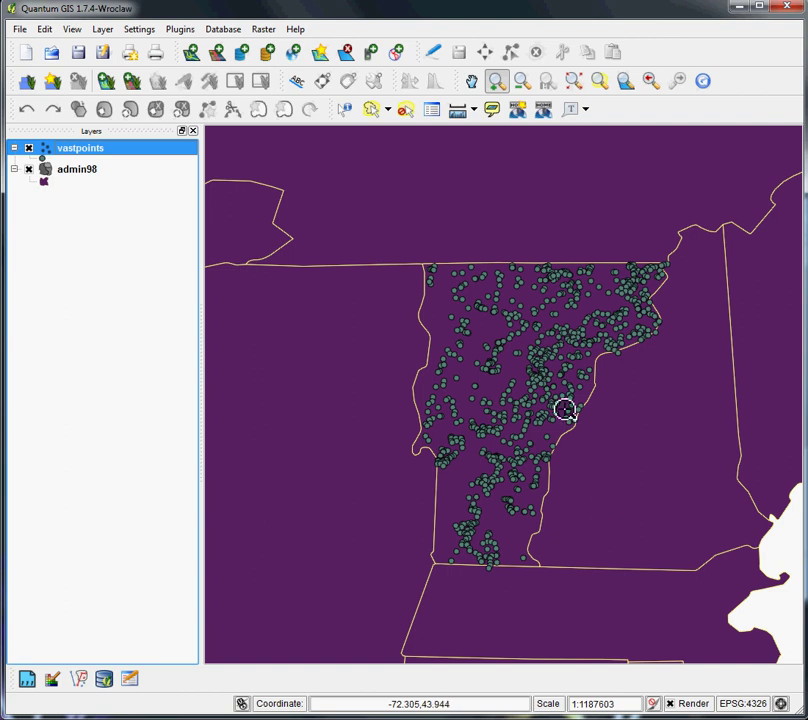
left_click(178, 30)
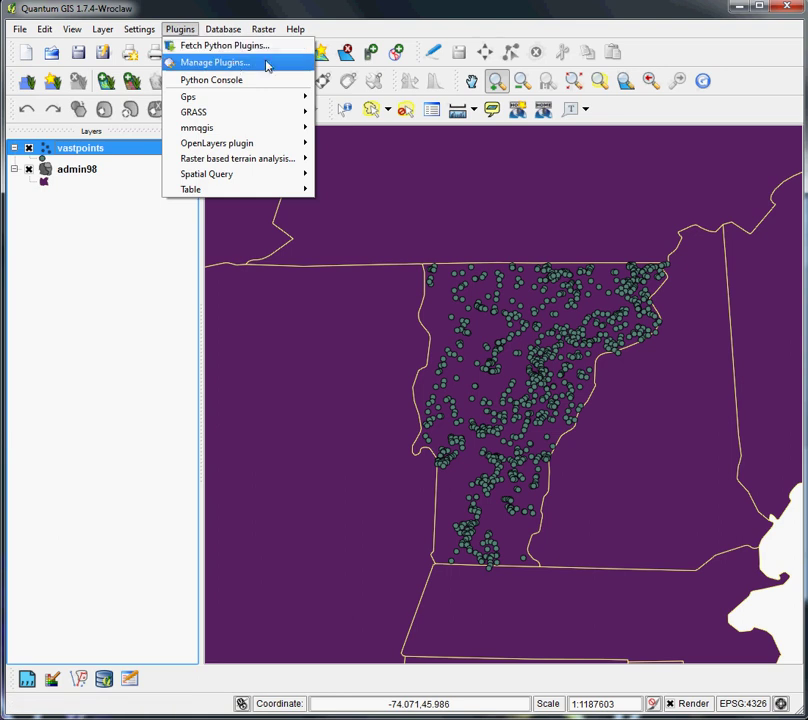
left_click(267, 64)
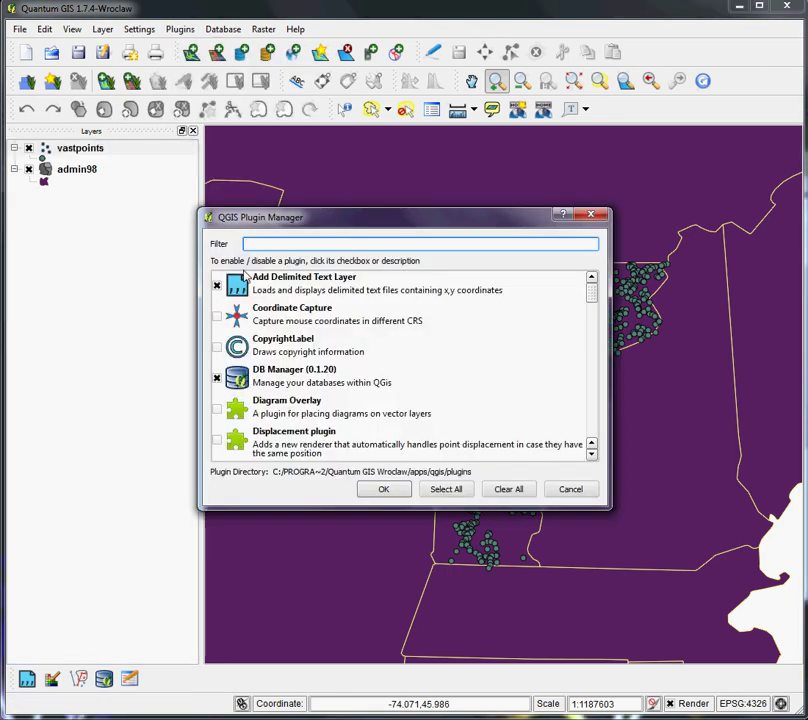
left_click(396, 495)
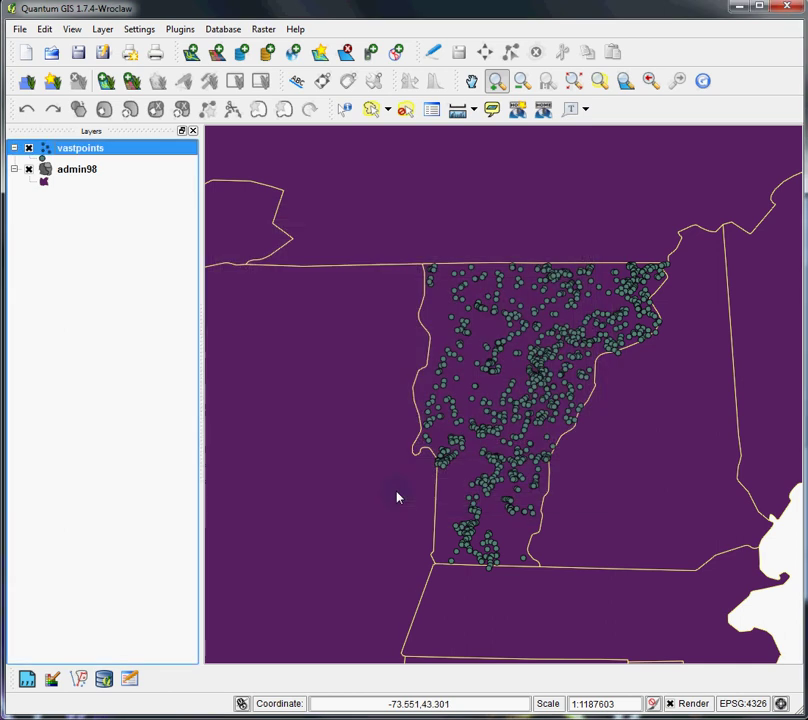
Step: Start a delimited text layer from ml_vt_locations_112311k in Consulting > greenmtncollege > scratch
left_click(104, 31)
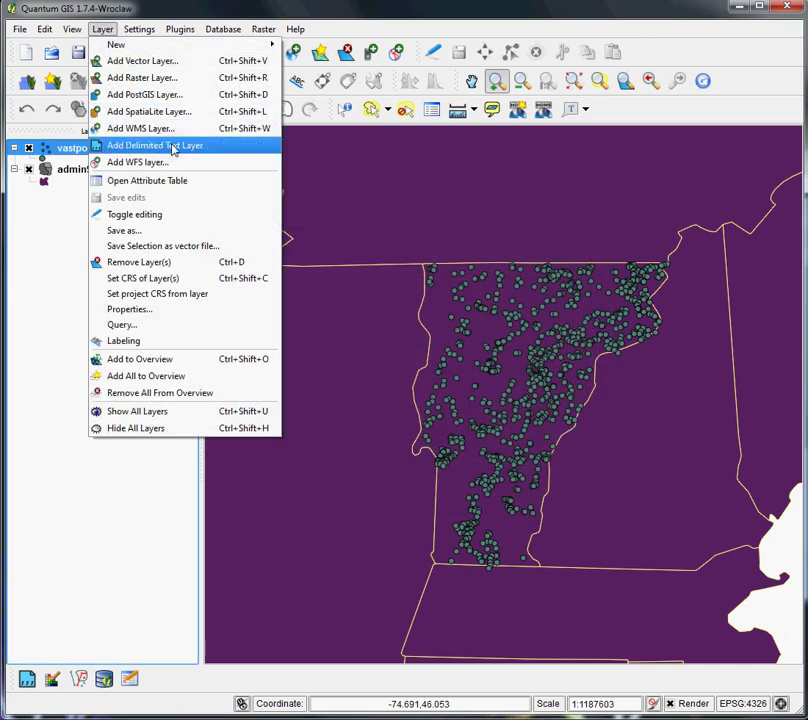
left_click(174, 149)
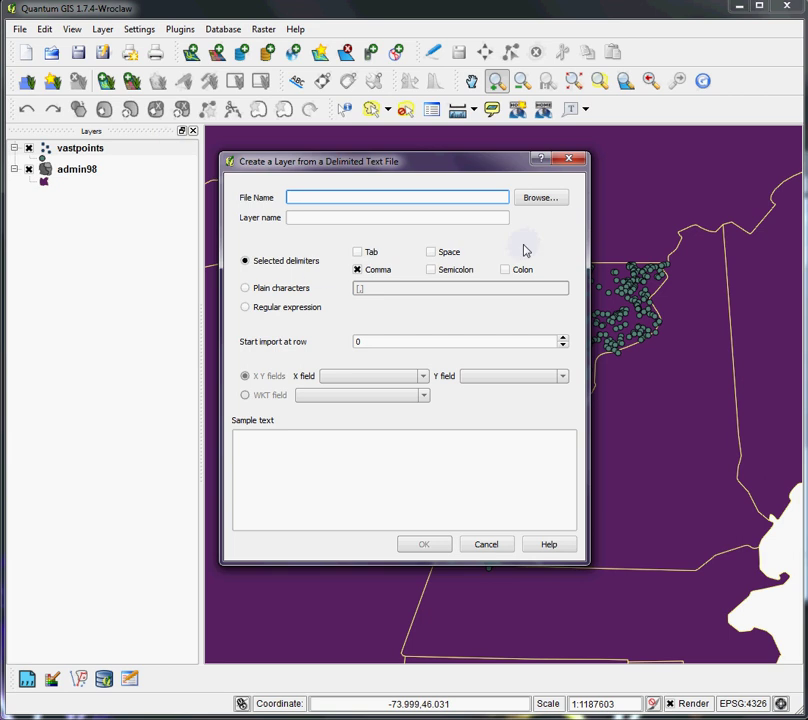
left_click(543, 200)
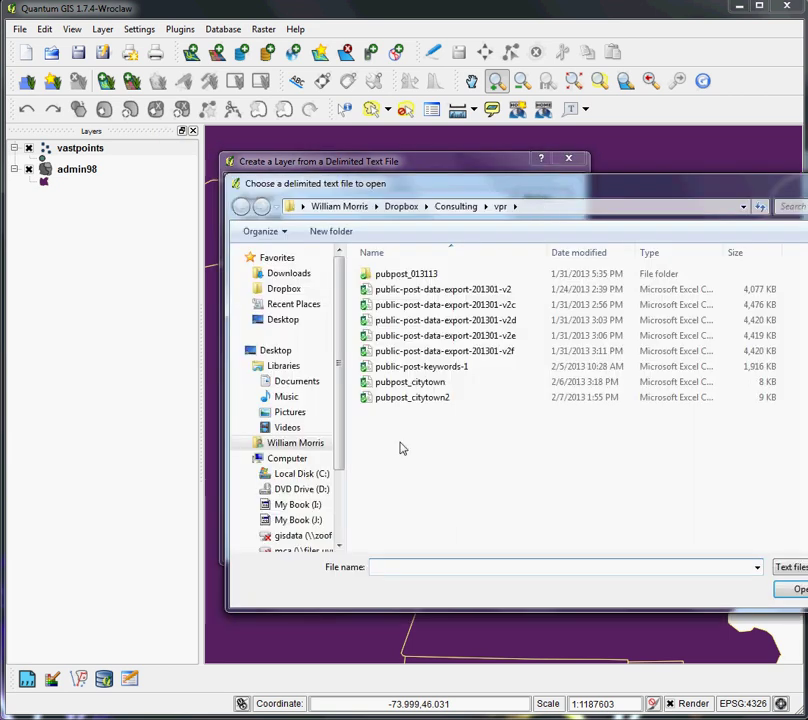
left_click(455, 206)
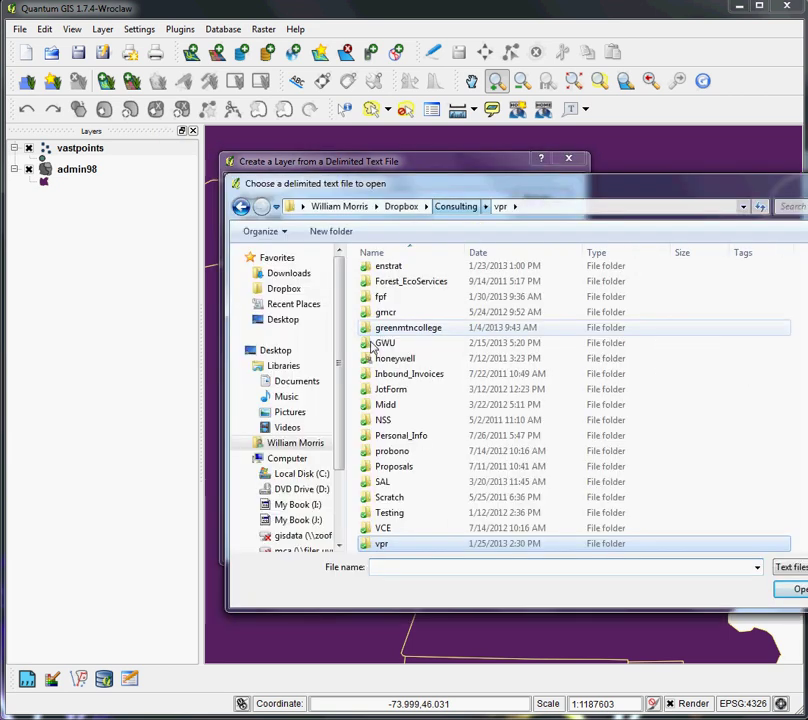
double_click(374, 328)
double_click(377, 323)
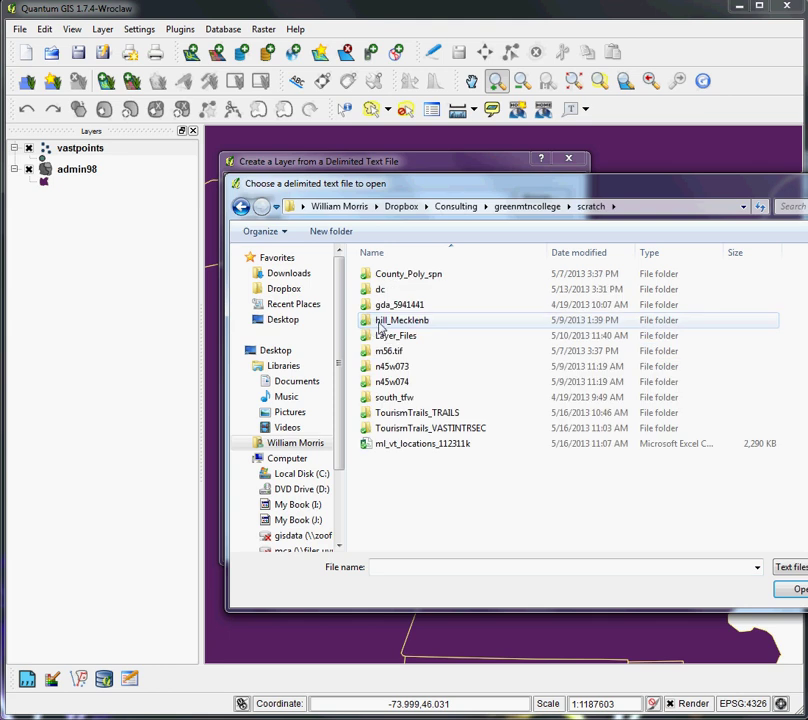
left_click(386, 443)
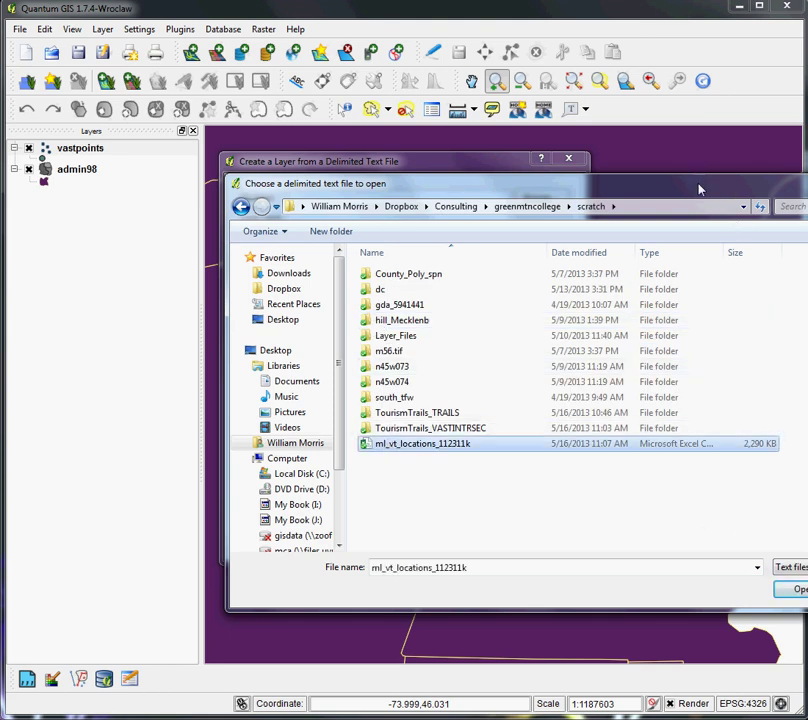
left_click_drag(724, 191, 648, 184)
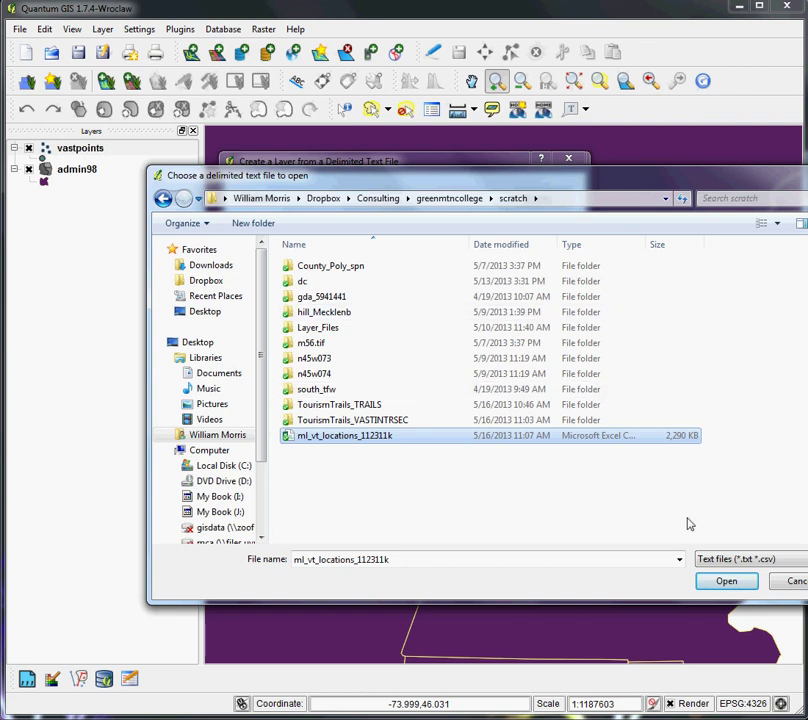
Step: Read ml_vt_locations_112311k.csv as comma-delimited, with long as X field and lat as Y
left_click(722, 582)
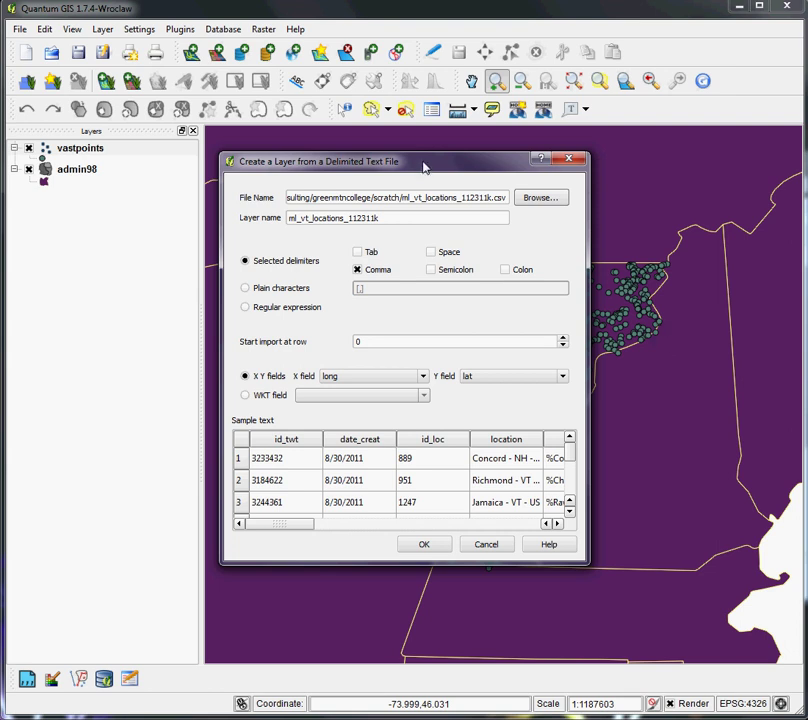
left_click_drag(425, 168, 443, 175)
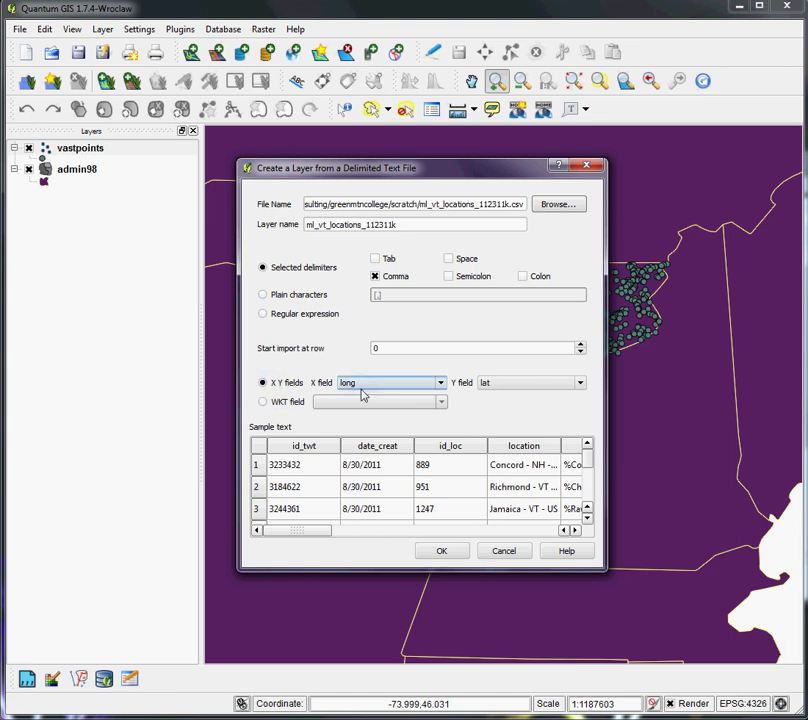
left_click(438, 384)
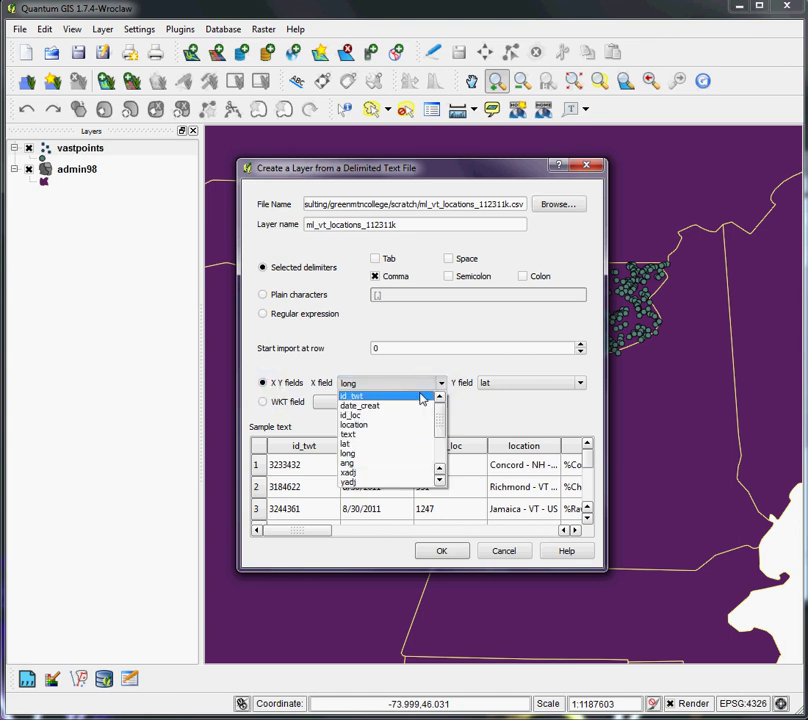
left_click(361, 454)
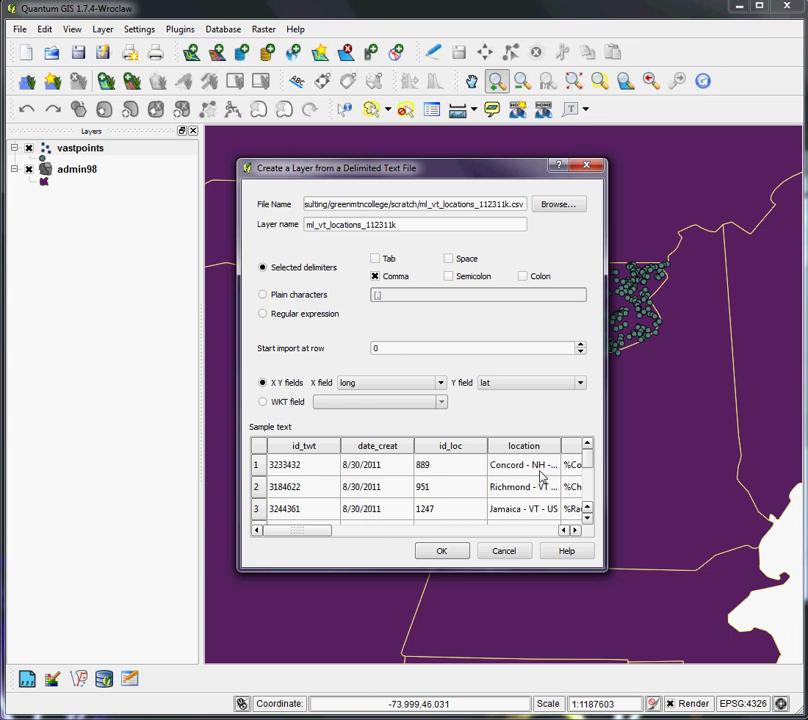
scroll(507, 509, "down", 2)
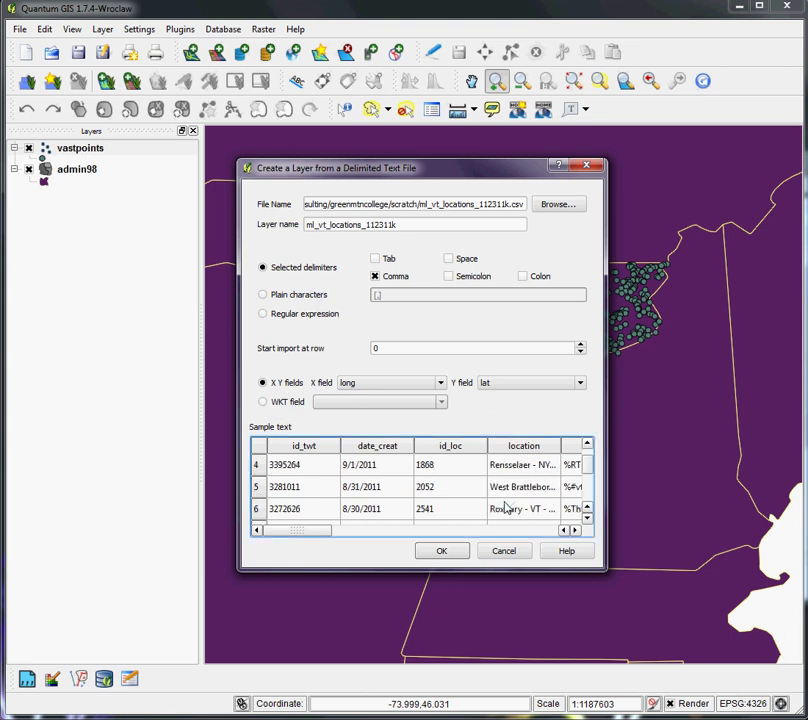
scroll(500, 507, "down", 4)
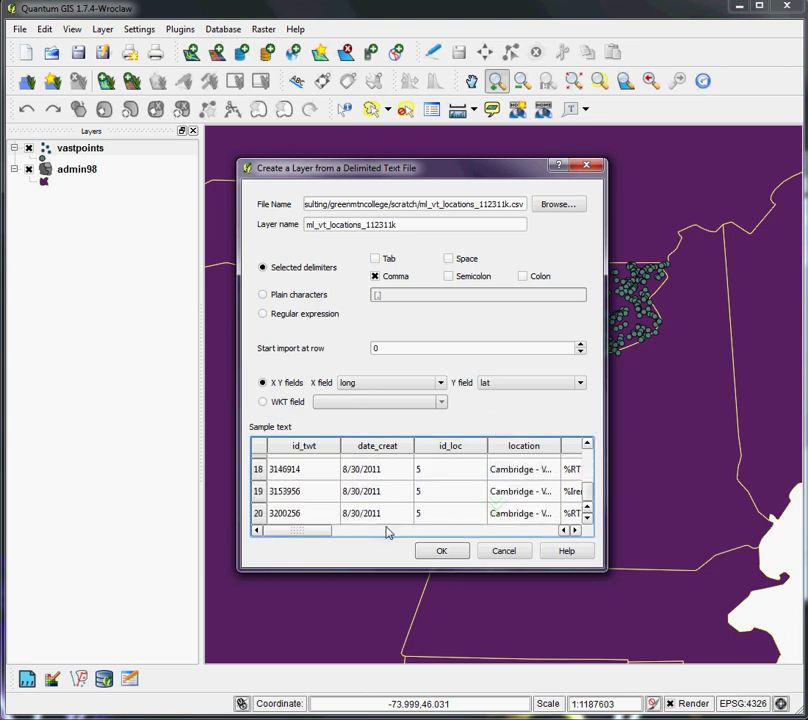
mouse_move(304, 533)
left_mouse_down()
mouse_move(478, 531)
mouse_move(307, 530)
left_mouse_up()
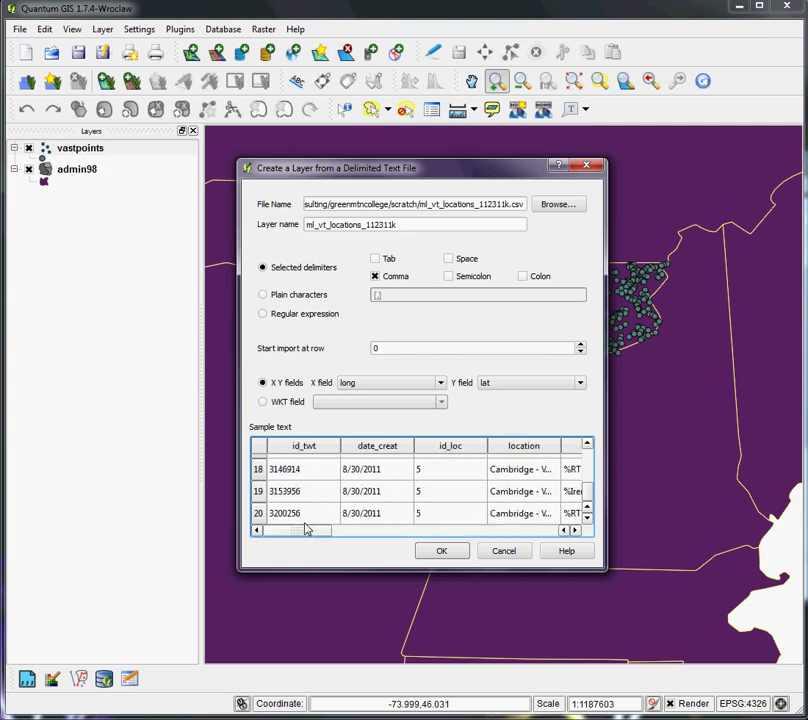
Step: Add the CSV point layer, hide vastpoints, and select ml_vt_locations_112311k
left_click(442, 551)
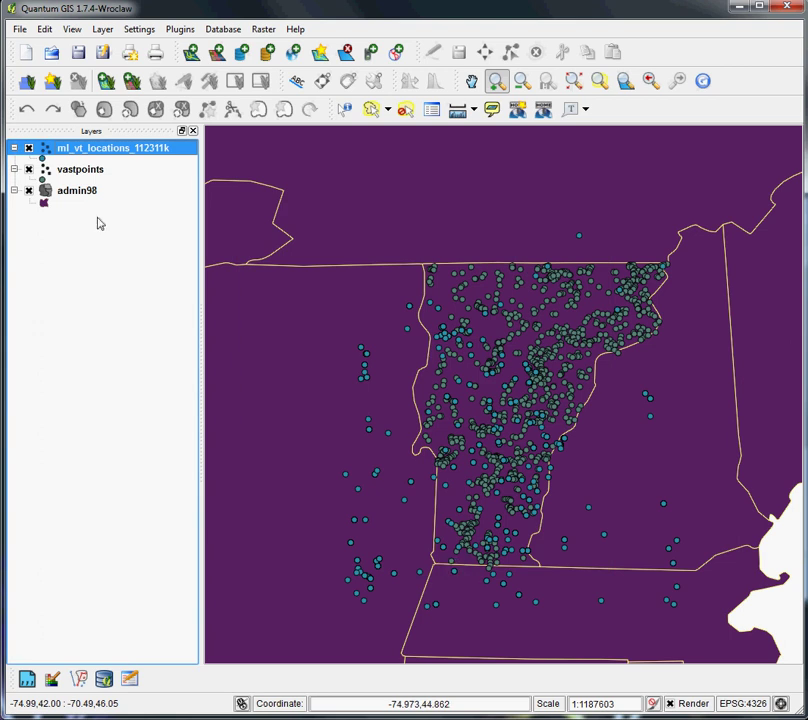
left_click(30, 171)
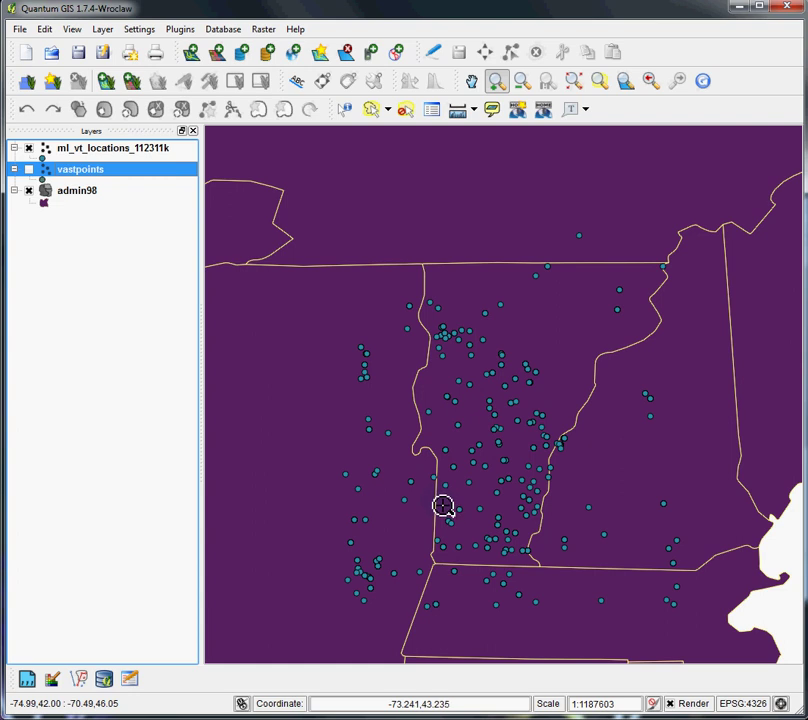
left_click(123, 152)
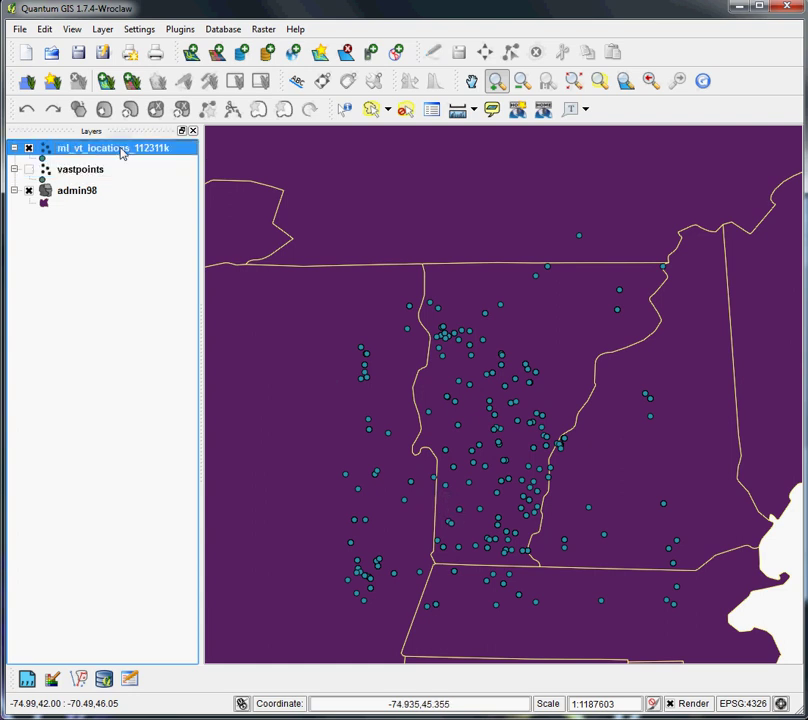
Step: Save the ml_vt_locations_112311k layer as the tweets shapefile
right_click(128, 156)
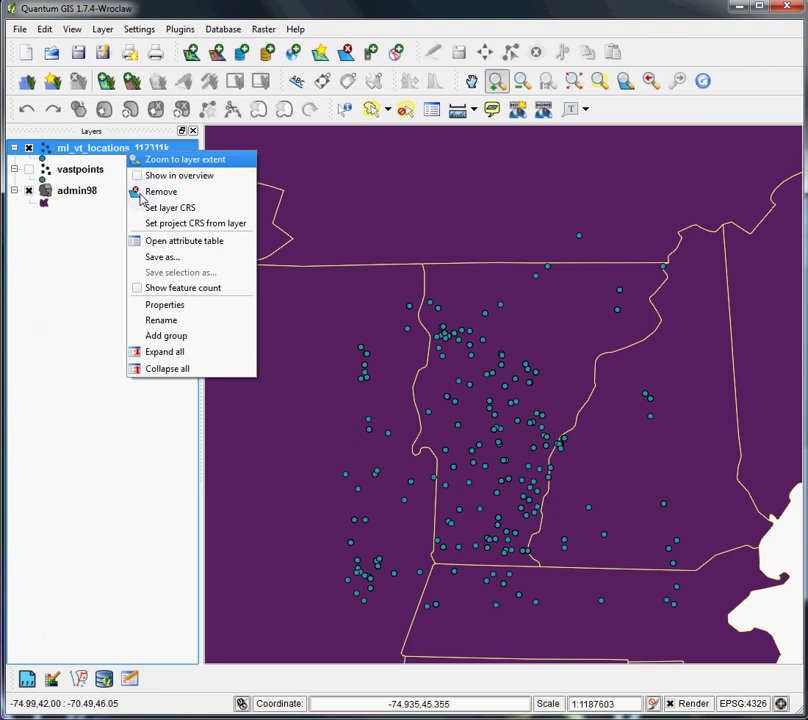
left_click(158, 257)
left_click(507, 225)
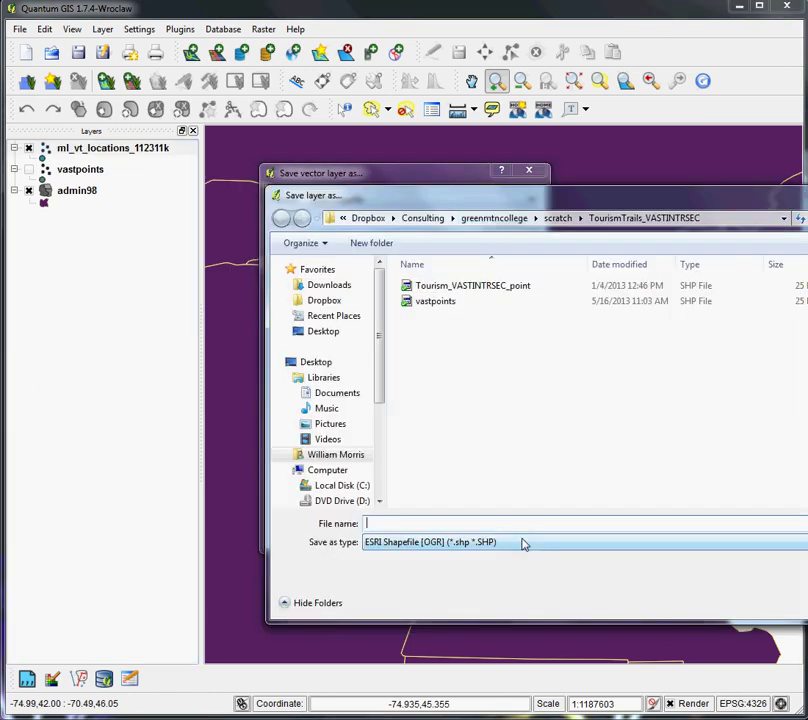
type("tweets")
key("Return")
left_click(382, 531)
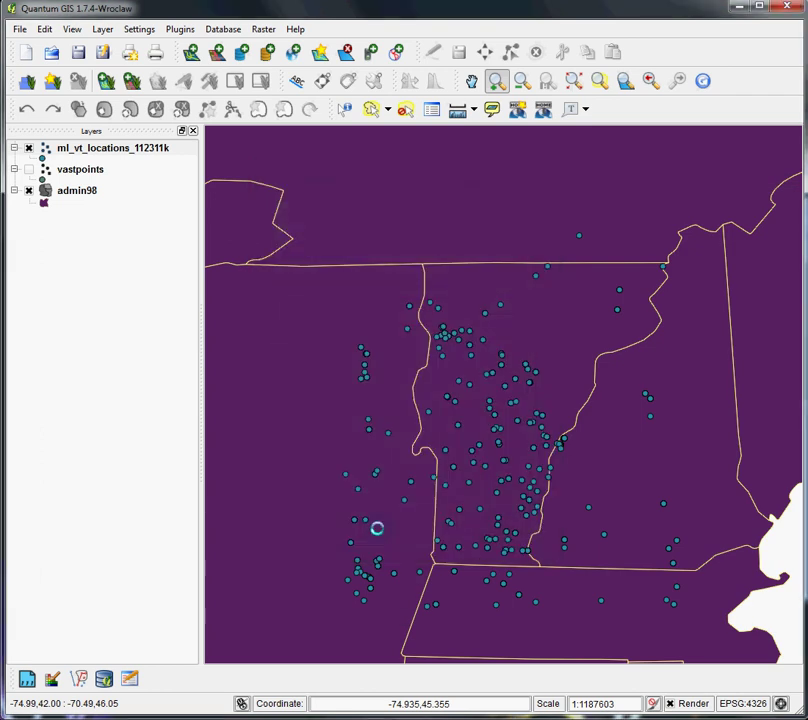
left_click(610, 365)
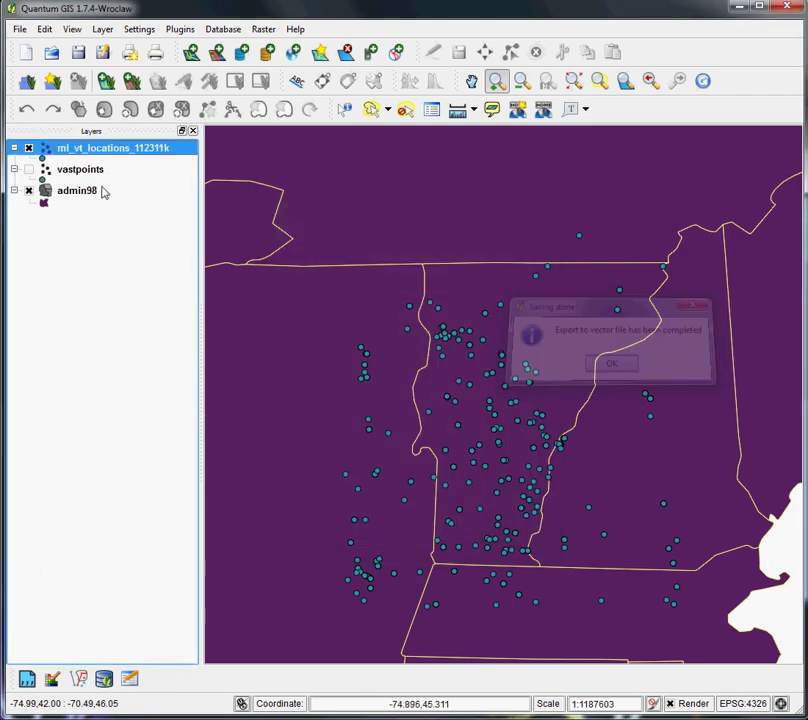
Step: Remove the CSV layer and add tweets.shp to the map in its place
right_click(47, 155)
left_click(68, 189)
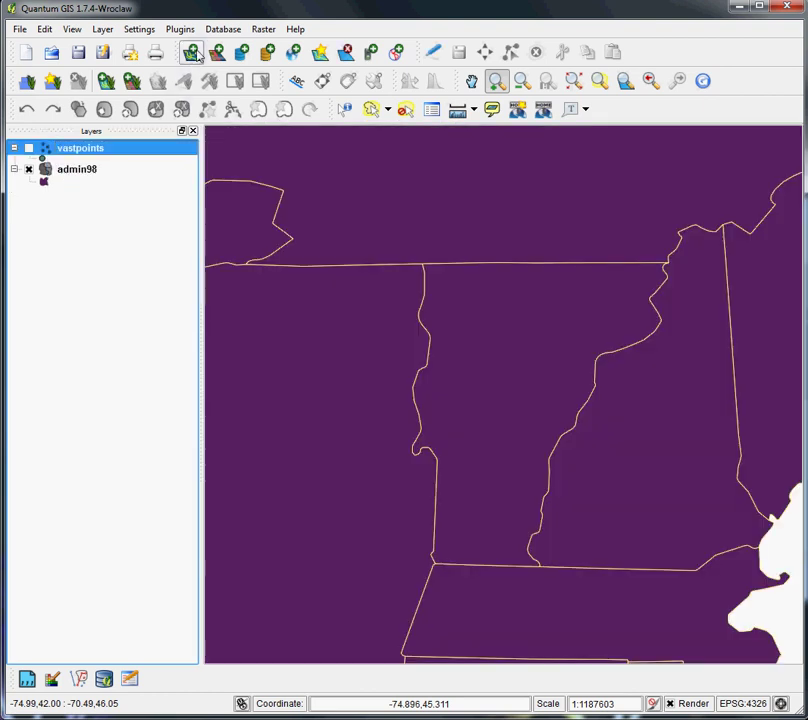
left_click(196, 55)
left_click(534, 394)
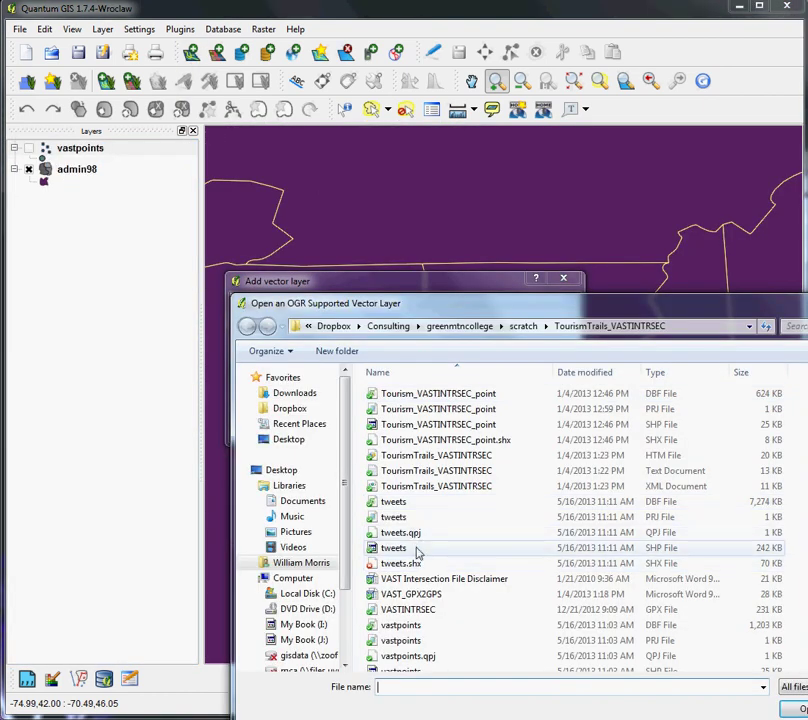
left_click(394, 548)
left_click(790, 708)
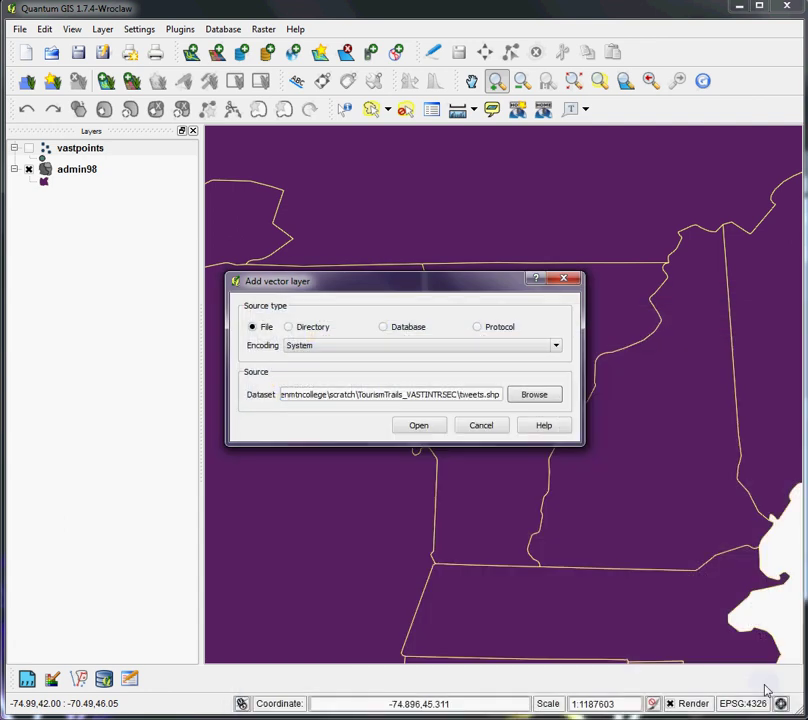
left_click(418, 425)
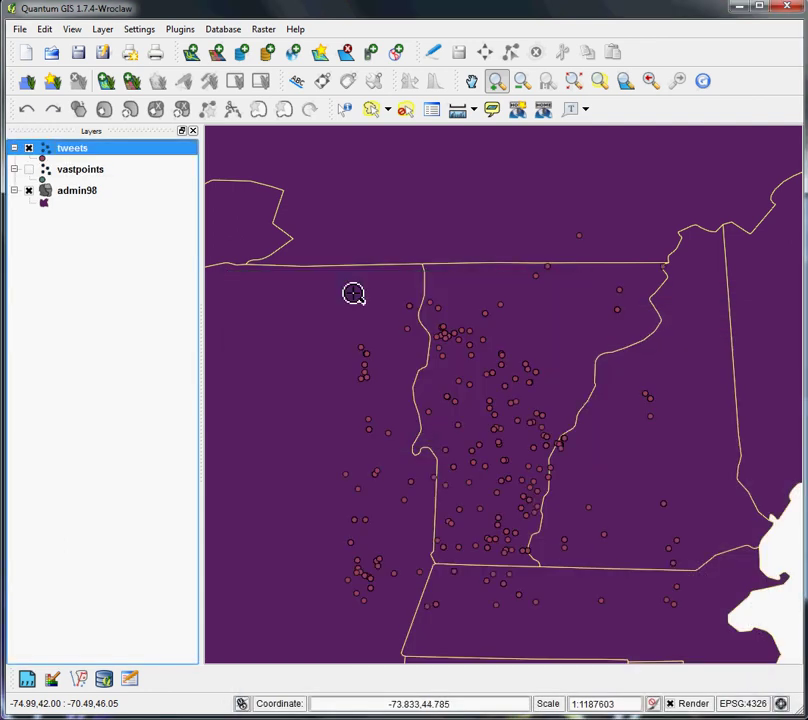
Step: Check the tweets attribute table, then pan the map to the tweets points
right_click(60, 153)
left_click(106, 244)
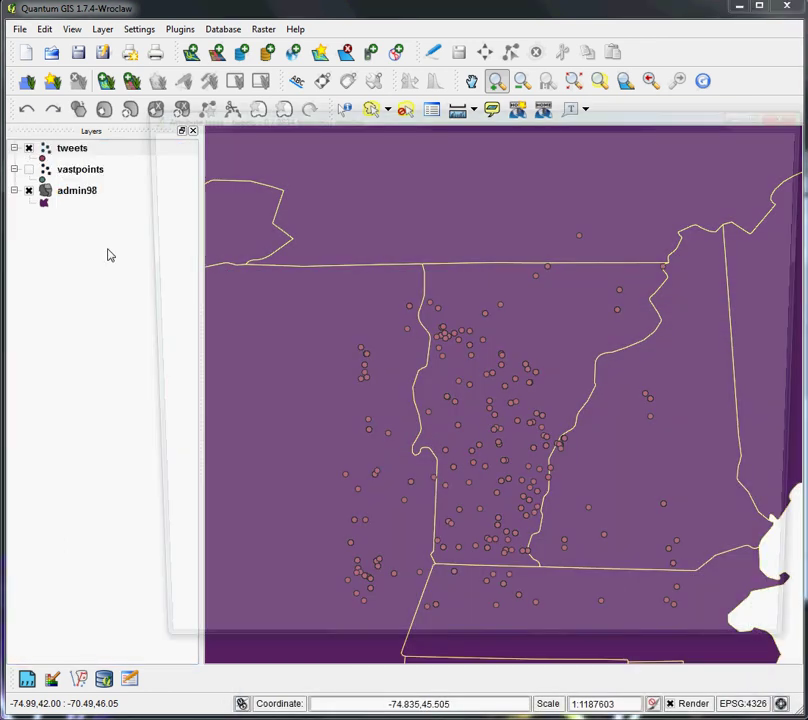
left_click_drag(349, 141, 345, 102)
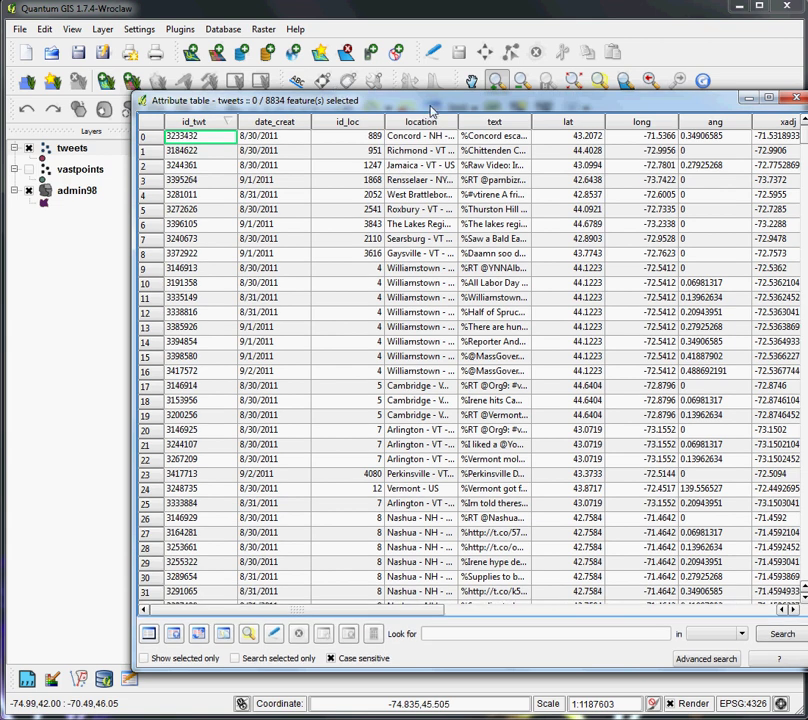
left_click_drag(806, 104, 717, 117)
left_click(706, 113)
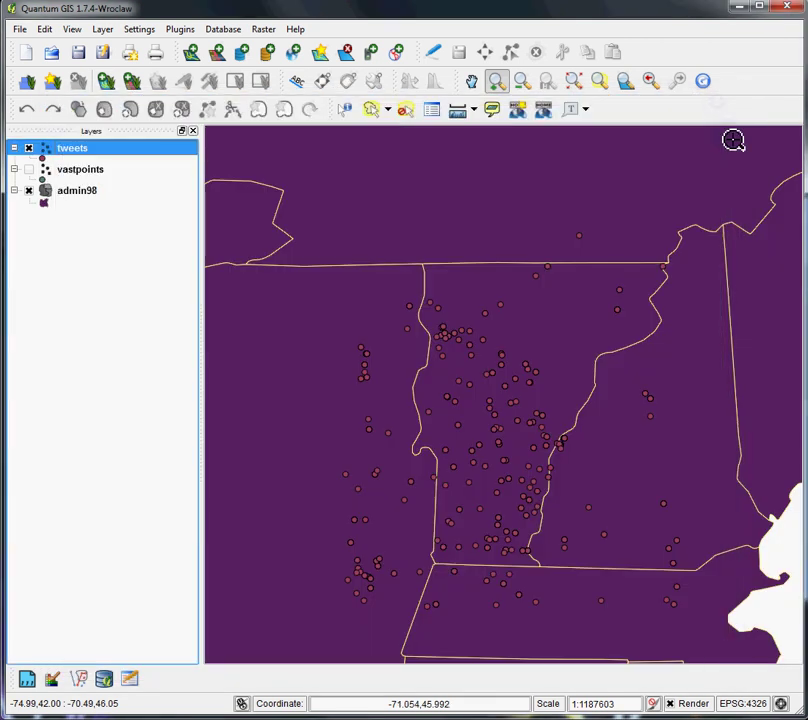
scroll(733, 140, "up", 1)
left_click(471, 80)
left_click_drag(405, 333, 465, 227)
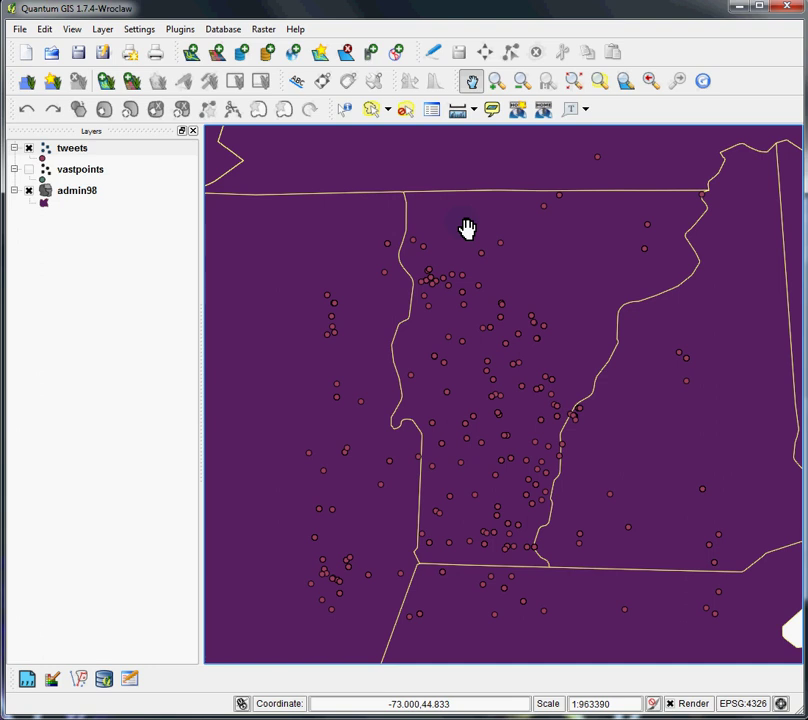
Step: Add btvbound.kml as a vector layer and zoom in on its pink polygon
left_click(193, 52)
left_click(537, 398)
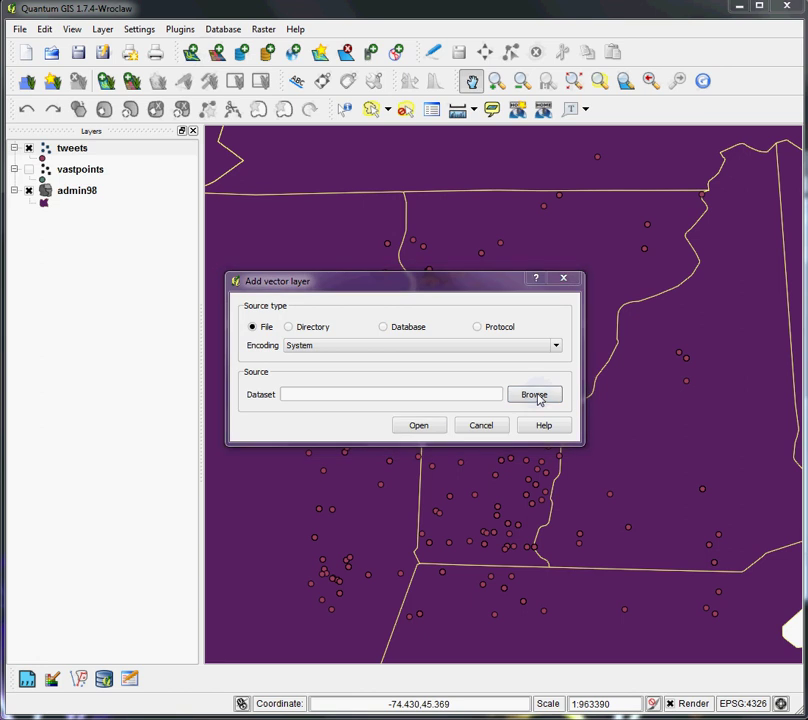
left_click(206, 438)
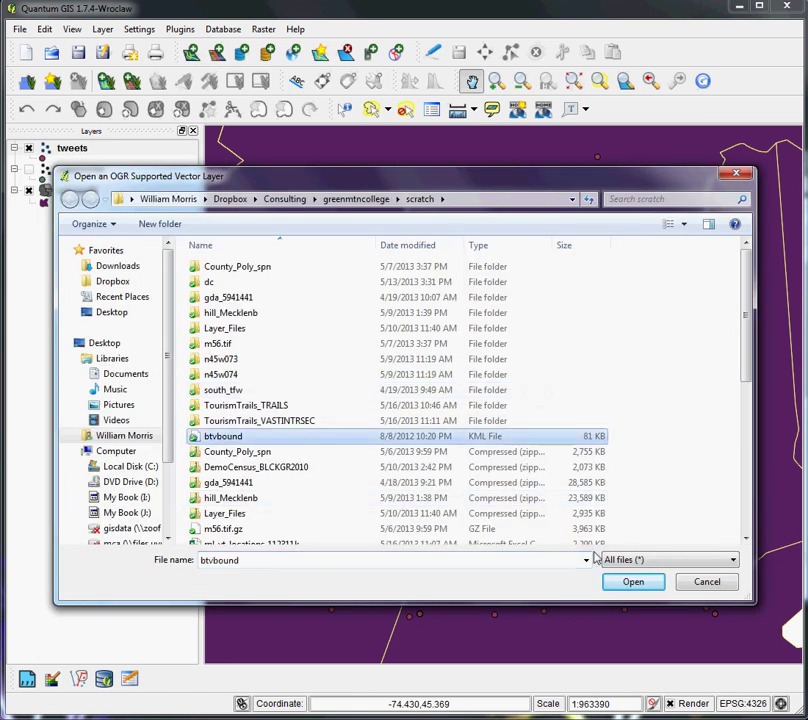
left_click(631, 581)
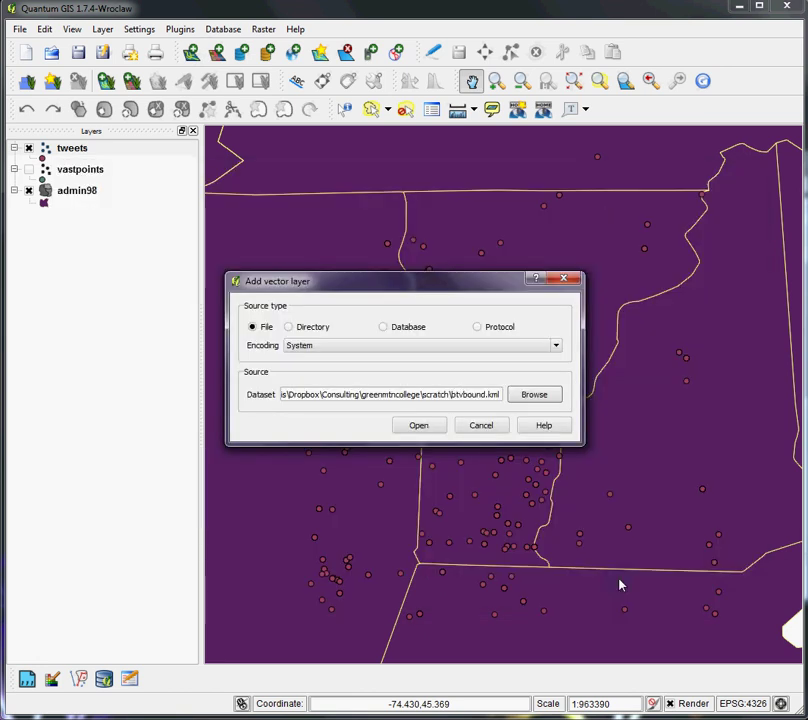
left_click(407, 428)
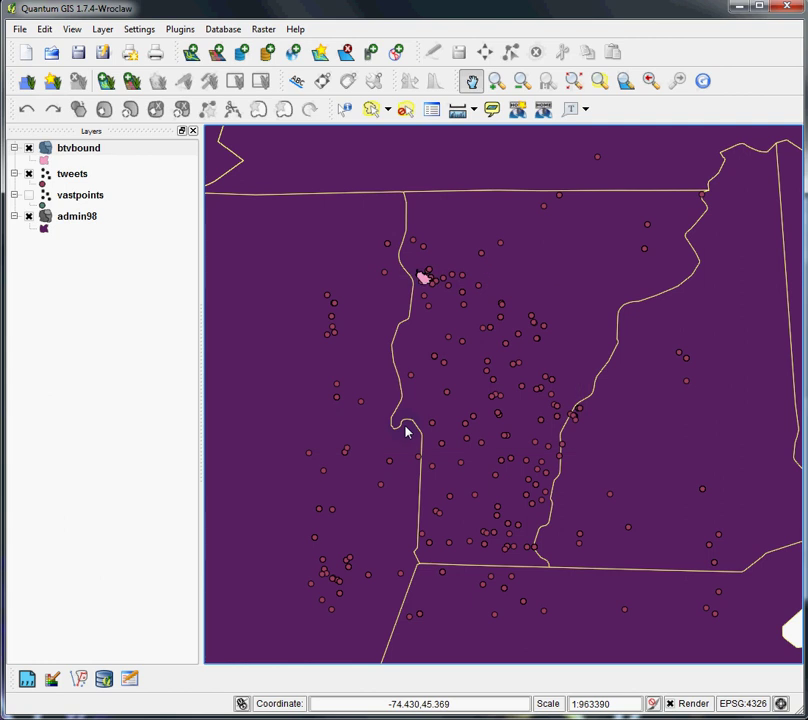
left_click(496, 80)
left_click_drag(395, 262, 438, 291)
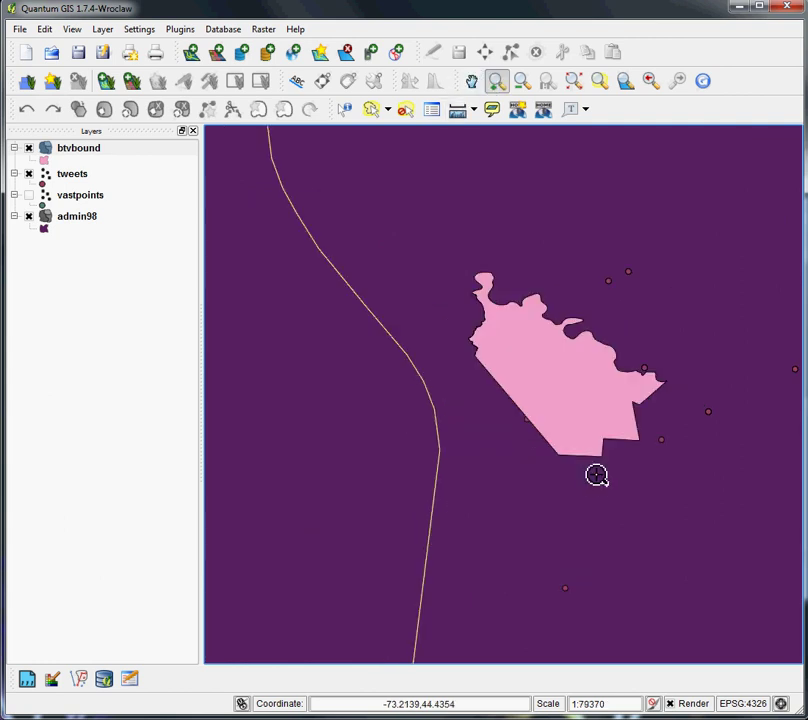